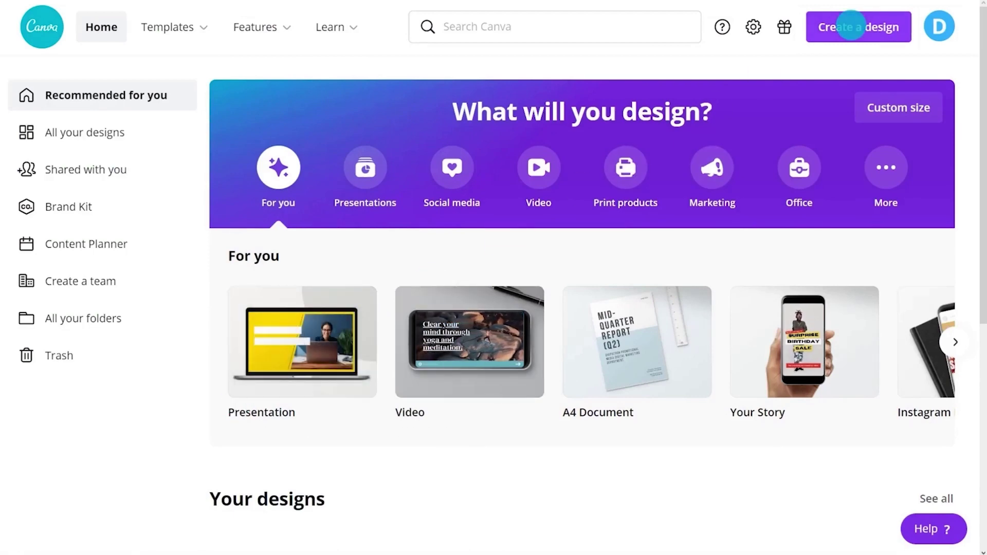
- Create a new blank design at the Instagram Post size
{"action": "left_click", "coordinate": [851, 27]}
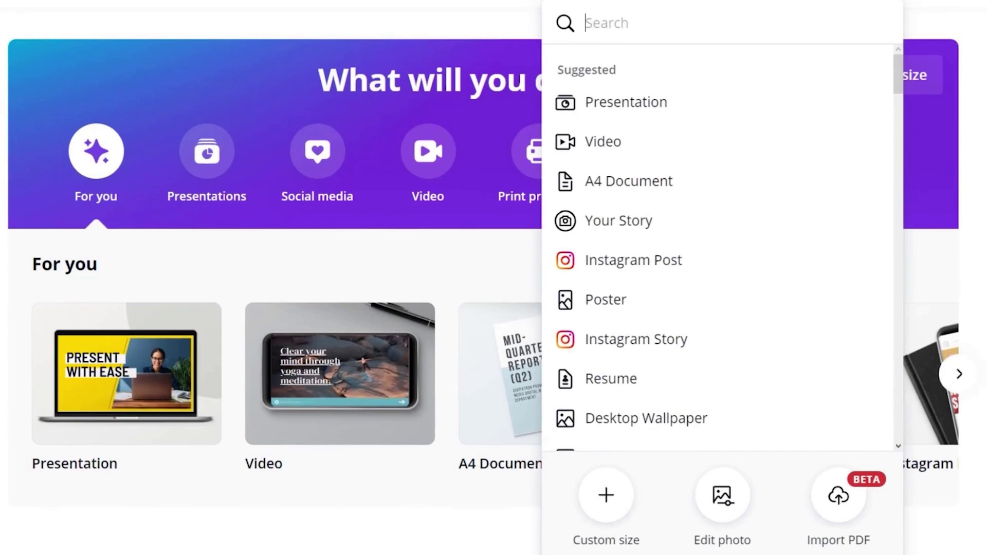
{"action": "left_click", "coordinate": [795, 255]}
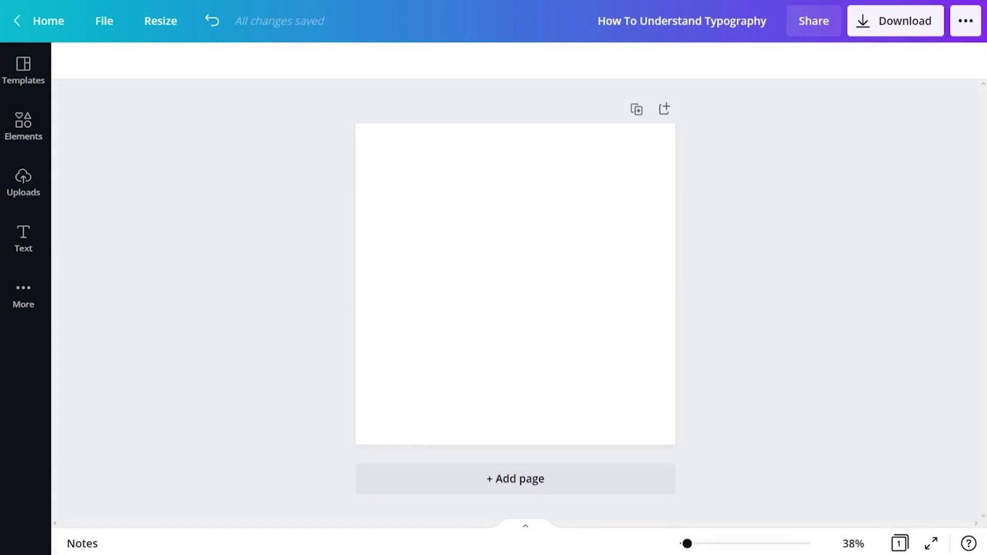
- Add a heading text box reading 'New Product', discarding the stray paragraph box
{"action": "left_click", "coordinate": [30, 245]}
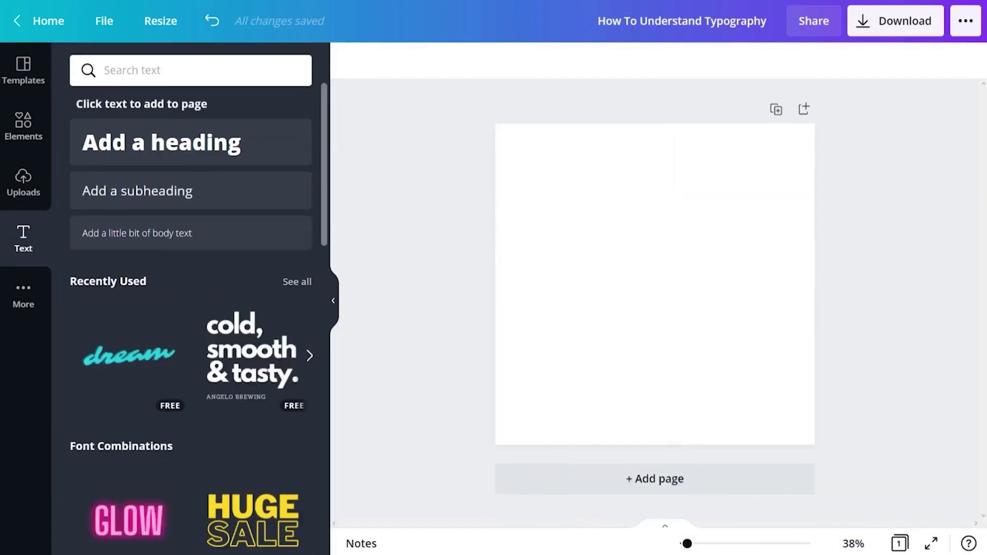
{"action": "key", "text": "t"}
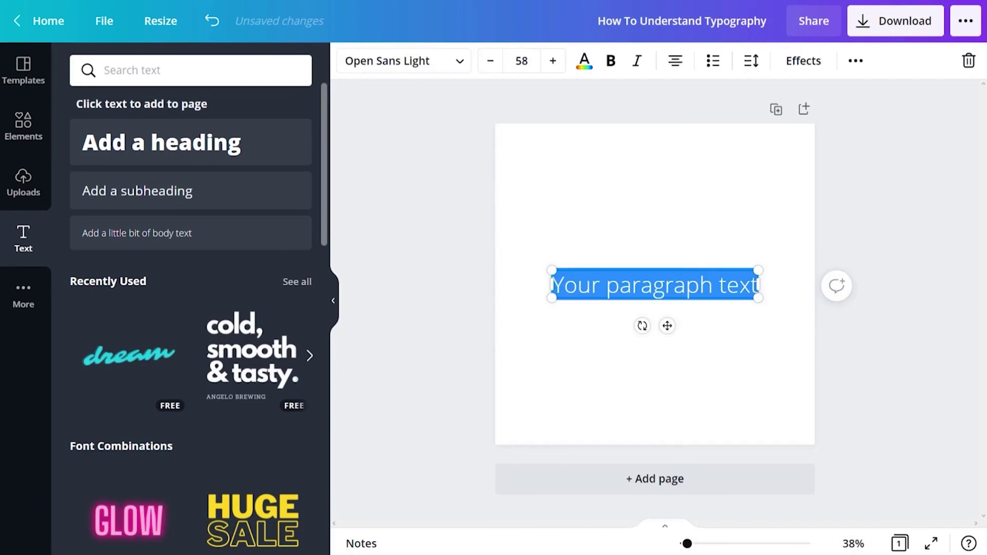
{"action": "key", "text": "Delete"}
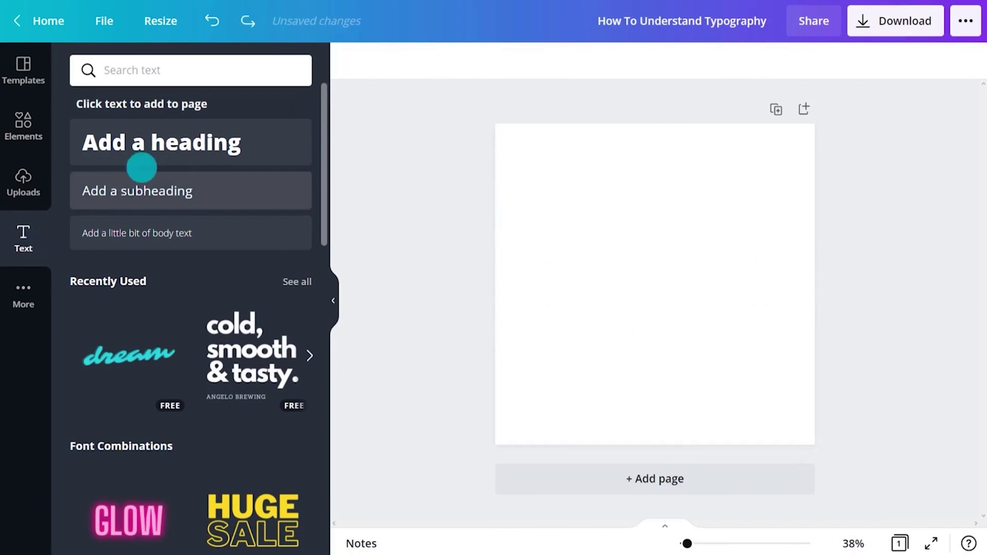
{"action": "left_click", "coordinate": [180, 139]}
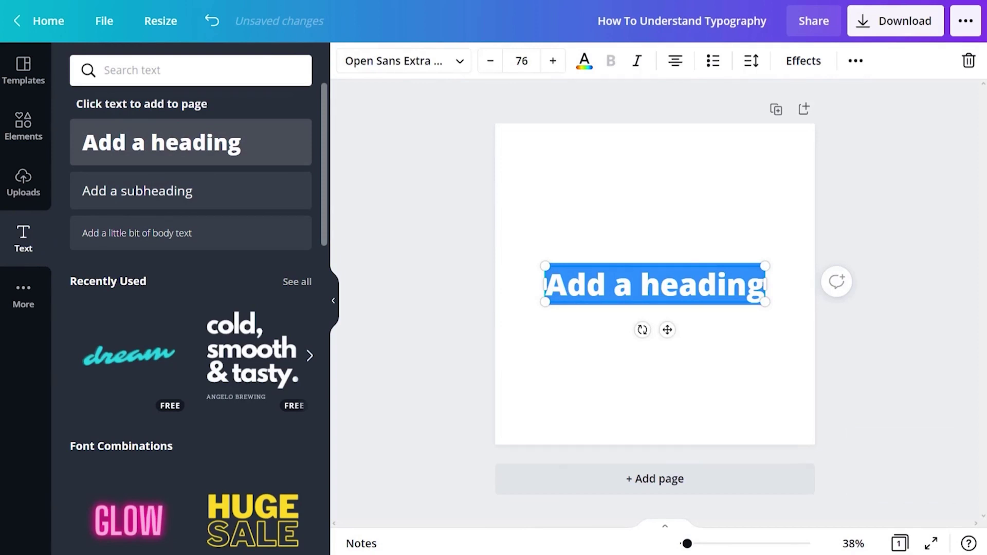
{"action": "type", "text": "New Product"}
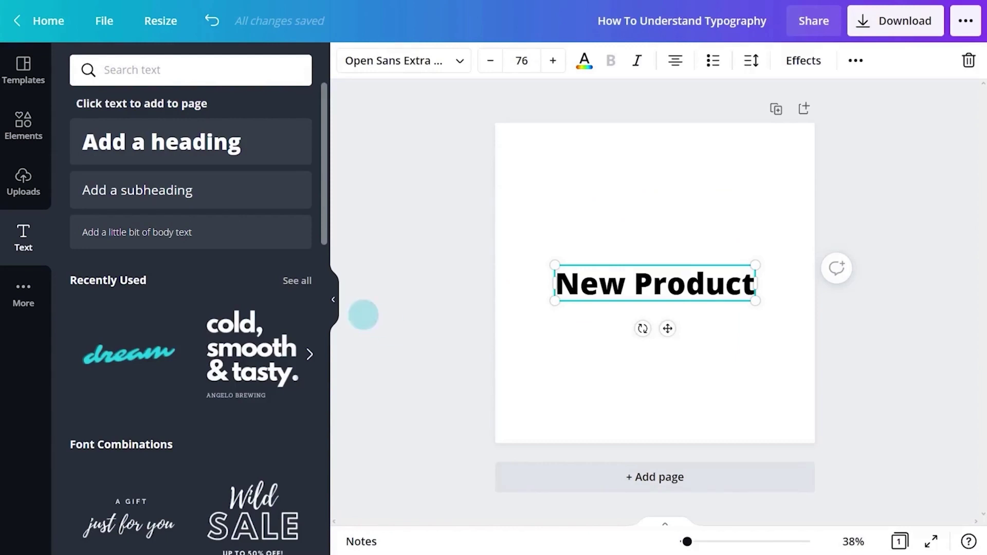
- Switch the 'New Product' heading to the Arvo font, found by searching 'Ar'
{"action": "left_click", "coordinate": [333, 300]}
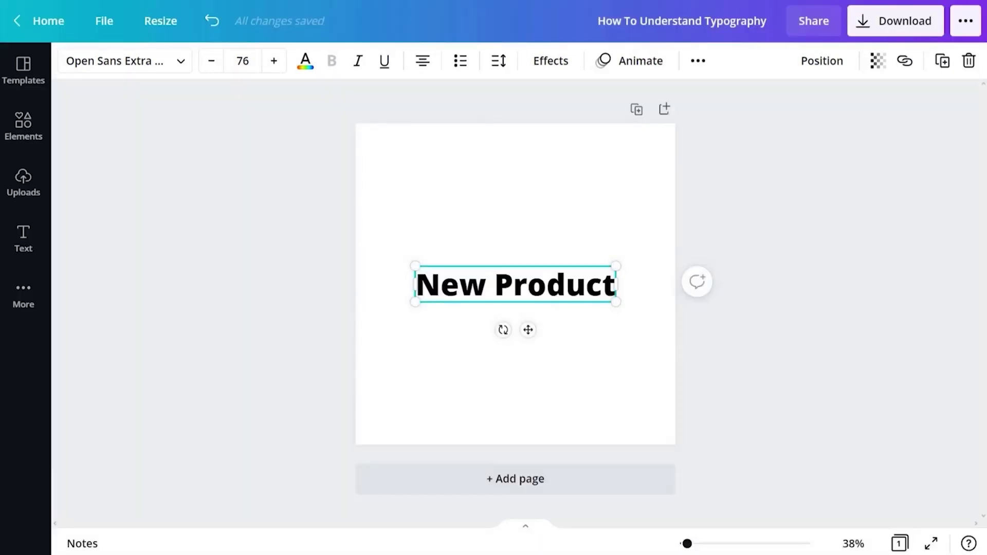
{"action": "left_click", "coordinate": [170, 61]}
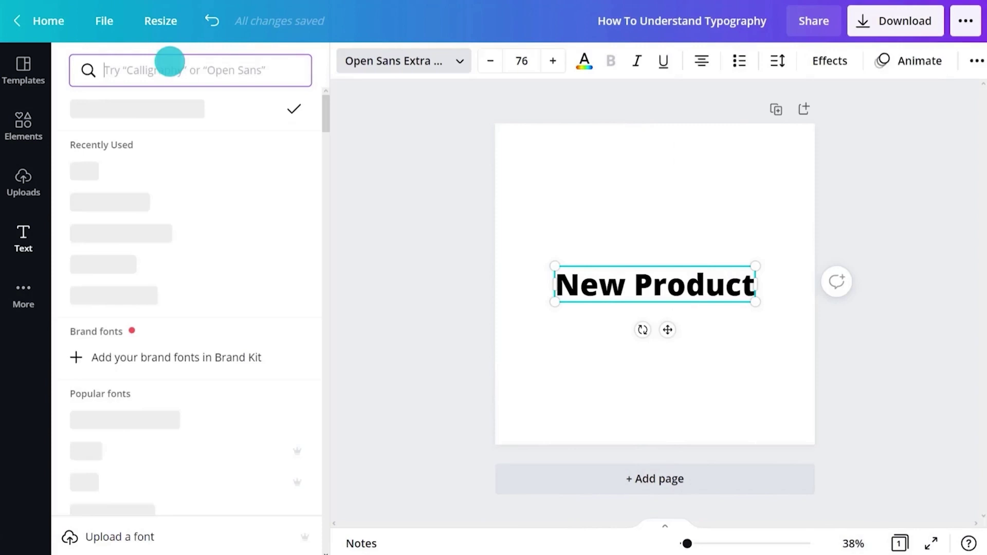
{"action": "scroll", "coordinate": [185, 295], "scroll_direction": "down", "scroll_amount": 20}
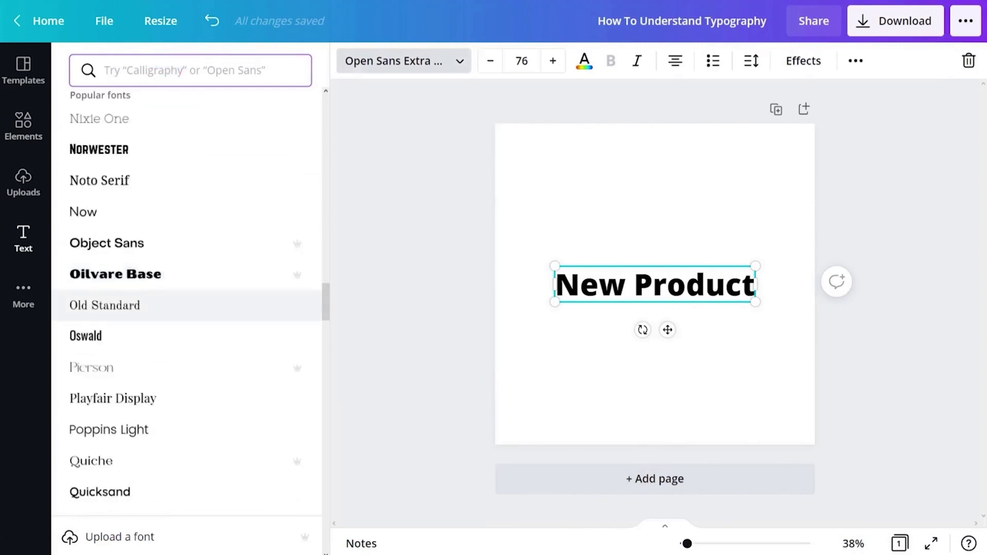
{"action": "scroll", "coordinate": [172, 450], "scroll_direction": "down", "scroll_amount": 10}
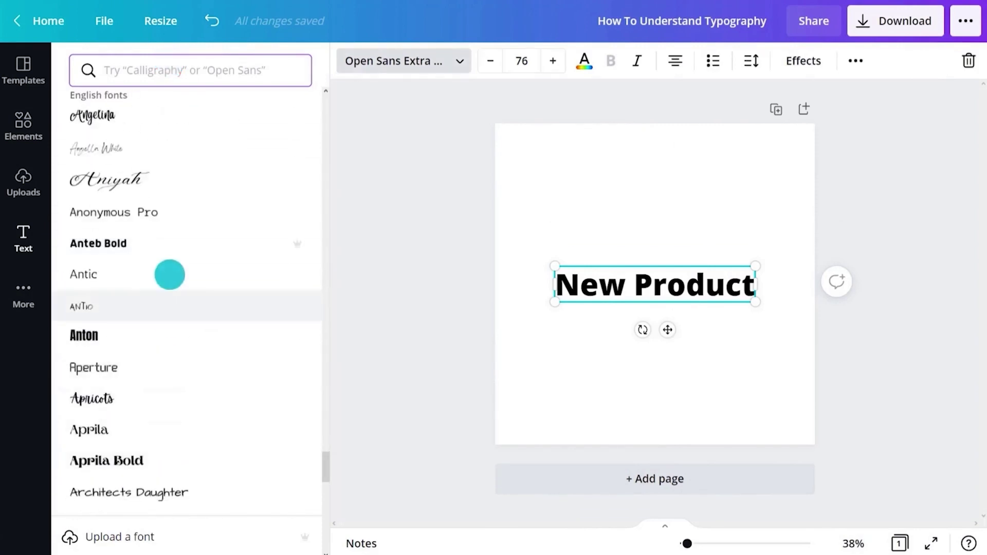
{"action": "left_click", "coordinate": [167, 72]}
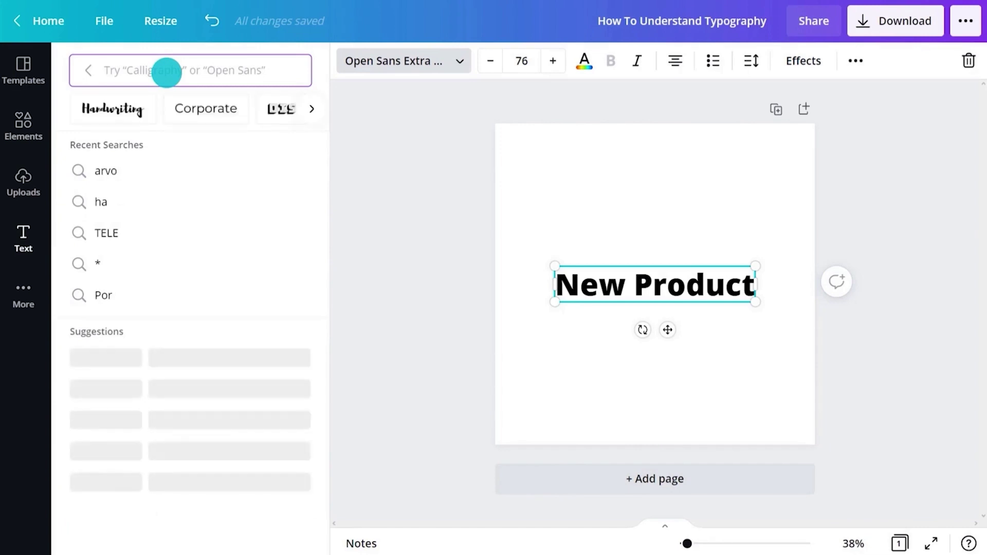
{"action": "type", "text": "Arvo"}
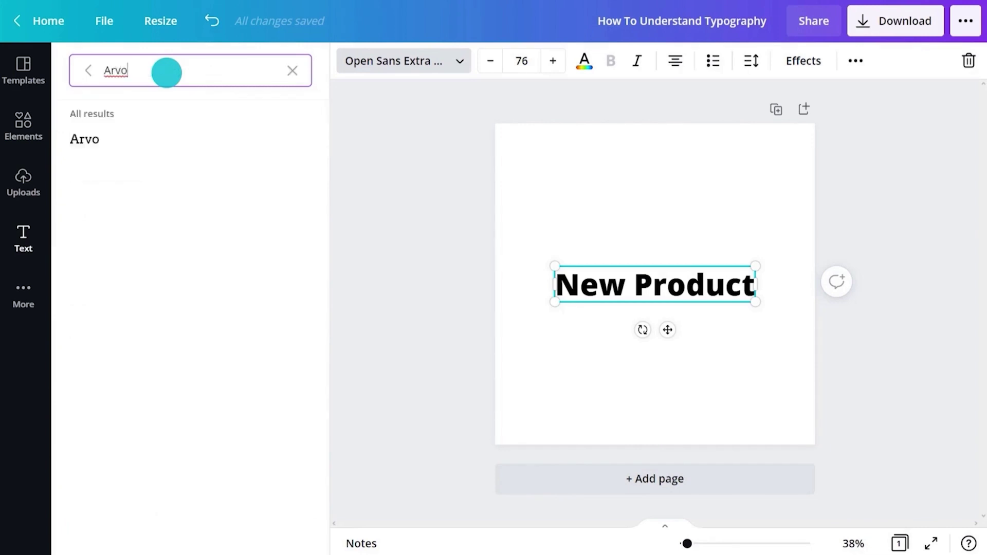
{"action": "left_click", "coordinate": [167, 144]}
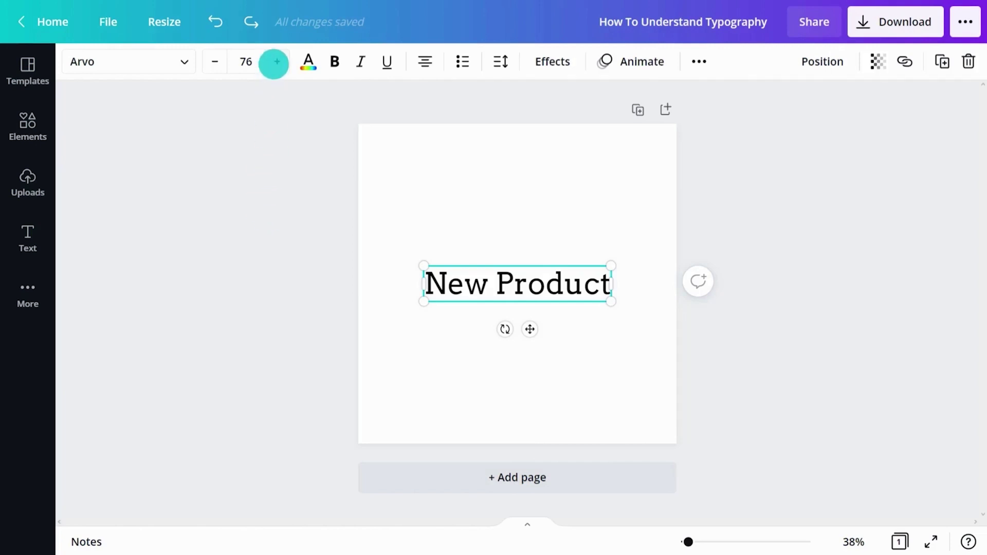
- Set the heading's font size to 90
{"action": "left_click", "coordinate": [277, 61]}
{"action": "left_click", "coordinate": [276, 62]}
{"action": "left_click", "coordinate": [216, 61]}
{"action": "left_click", "coordinate": [215, 61]}
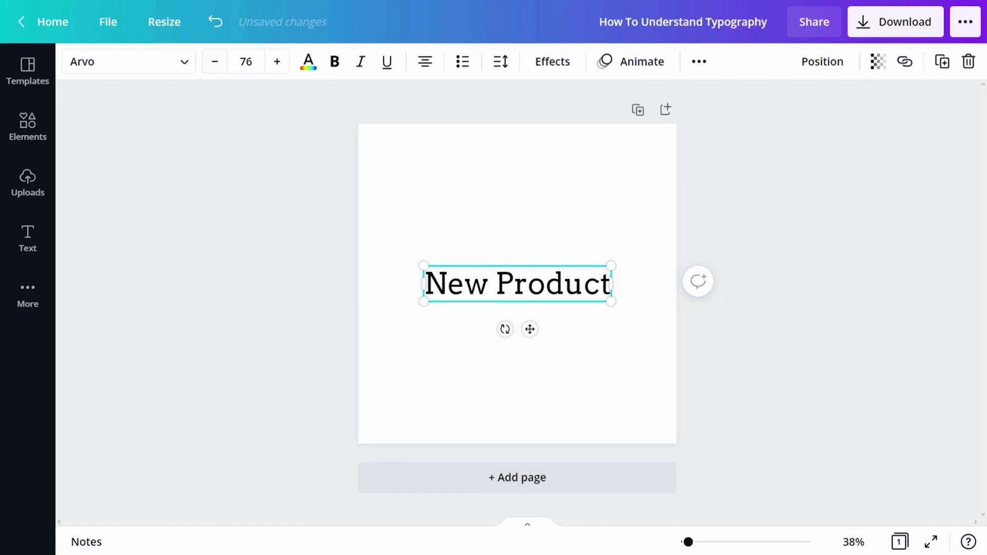
{"action": "left_click", "coordinate": [246, 61]}
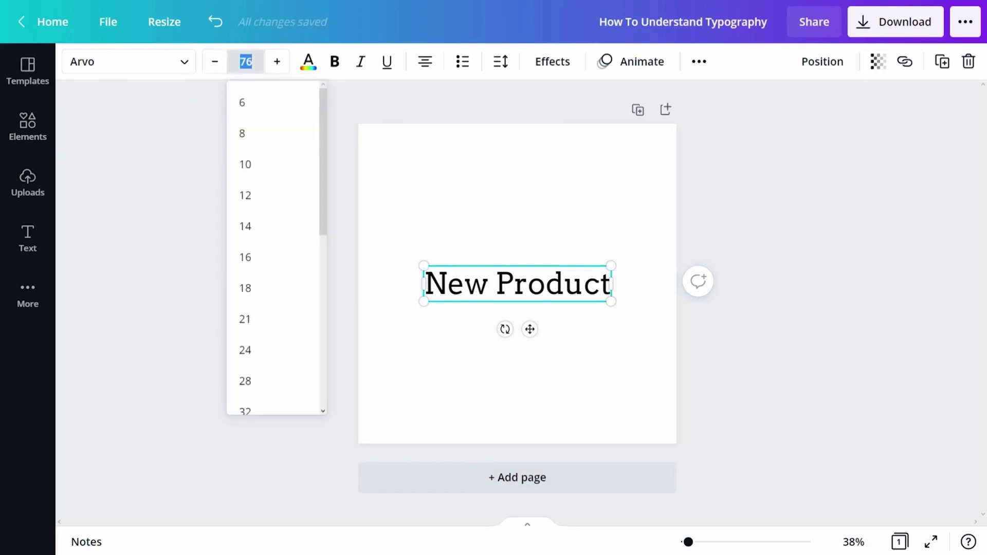
{"action": "key", "text": "Return"}
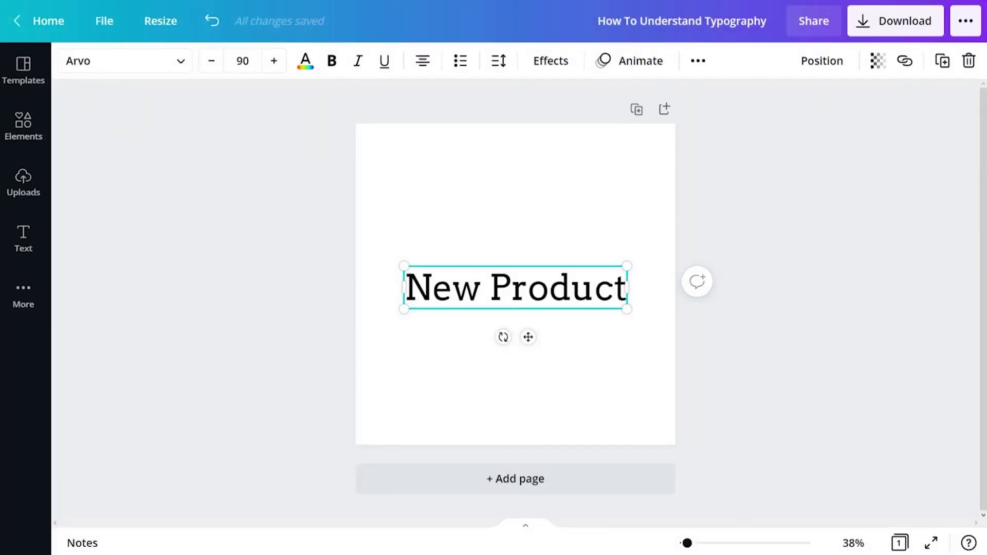
- Colour the heading teal using the custom hex value #00C4CC
{"action": "left_click", "coordinate": [305, 60]}
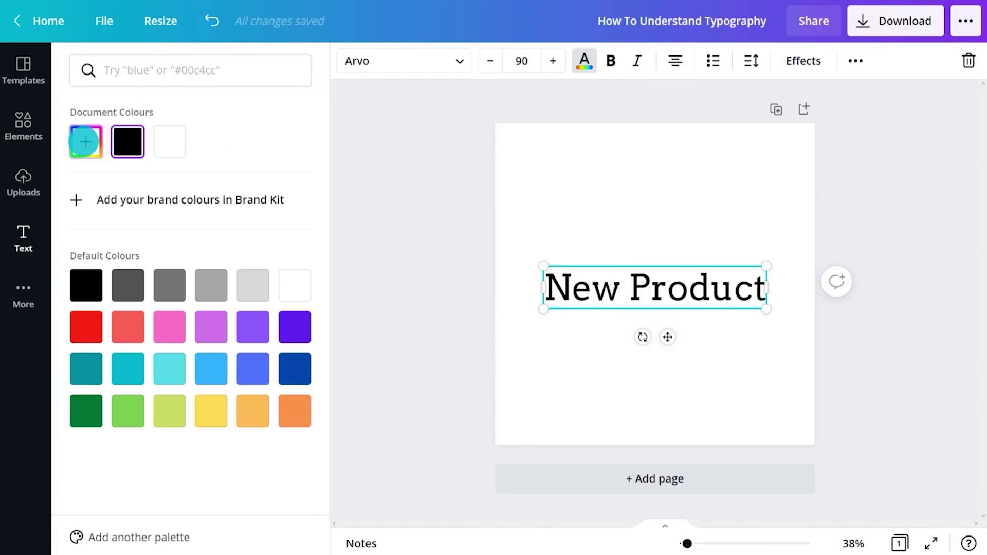
{"action": "left_click", "coordinate": [86, 142]}
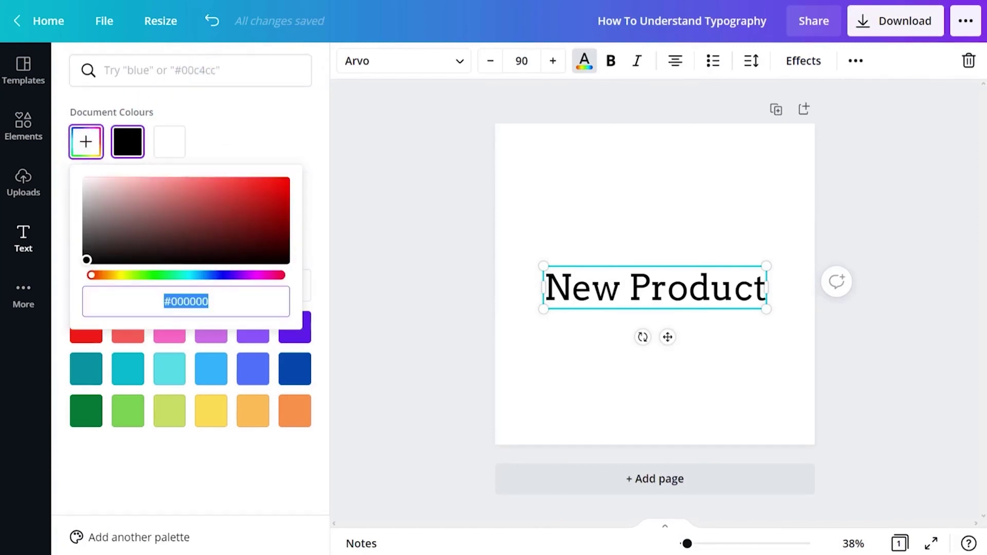
{"action": "type", "text": "#00C4CC"}
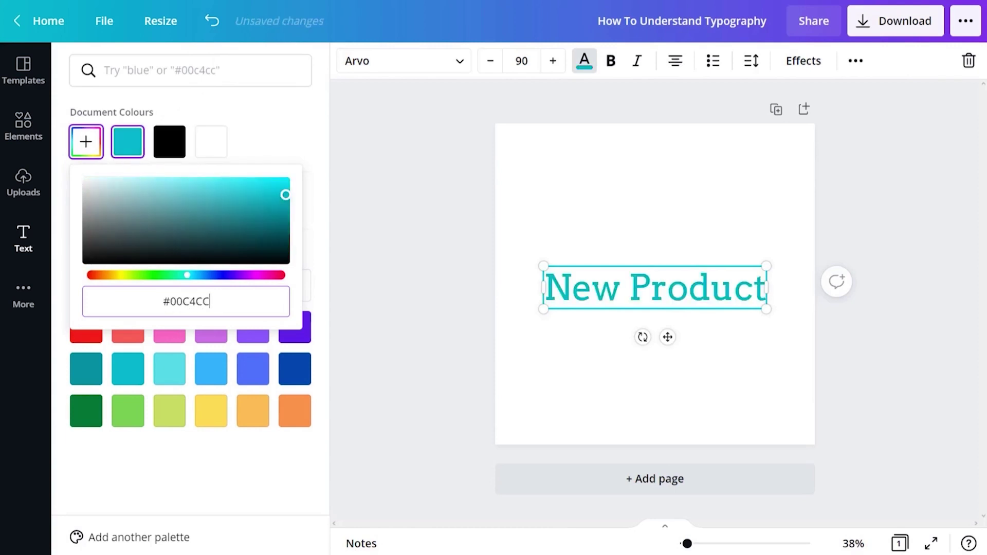
{"action": "key", "text": "Escape"}
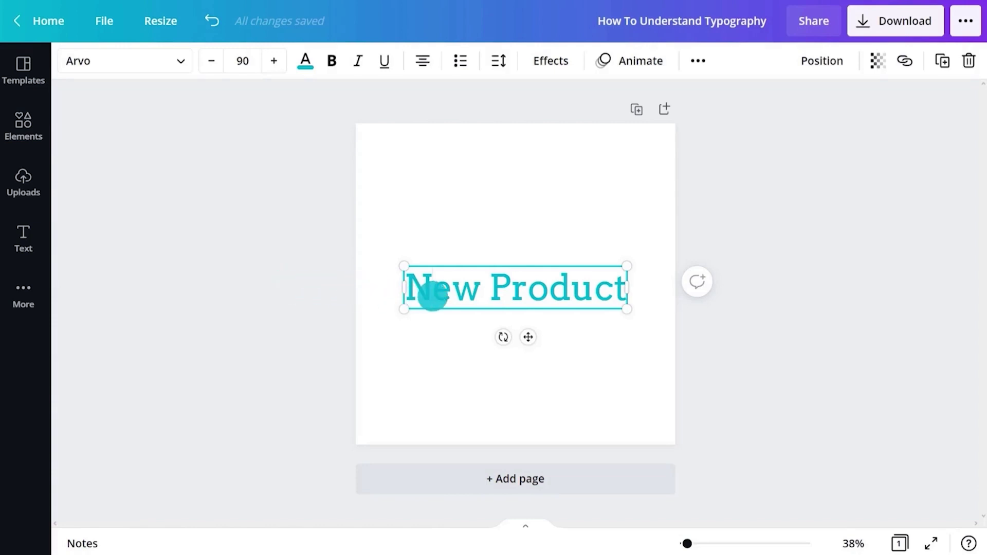
- Try bold, italic and underline formatting on the word 'New'
{"action": "double_click", "coordinate": [432, 294]}
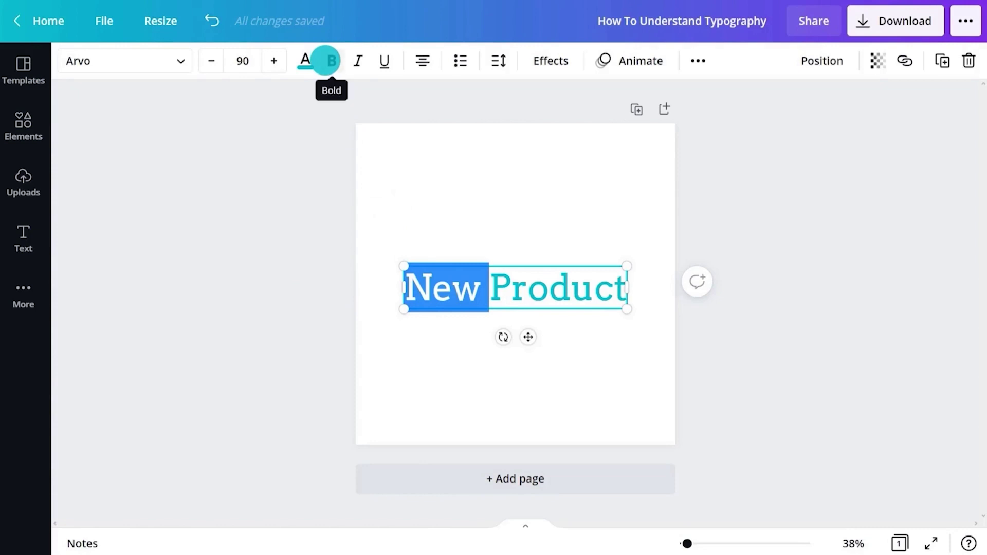
{"action": "left_click", "coordinate": [327, 61]}
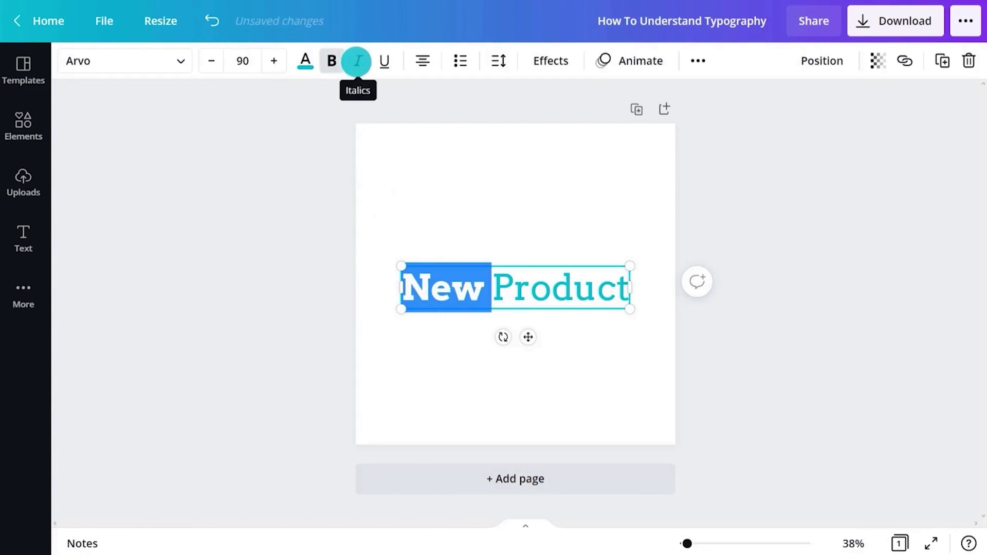
{"action": "left_click", "coordinate": [357, 61]}
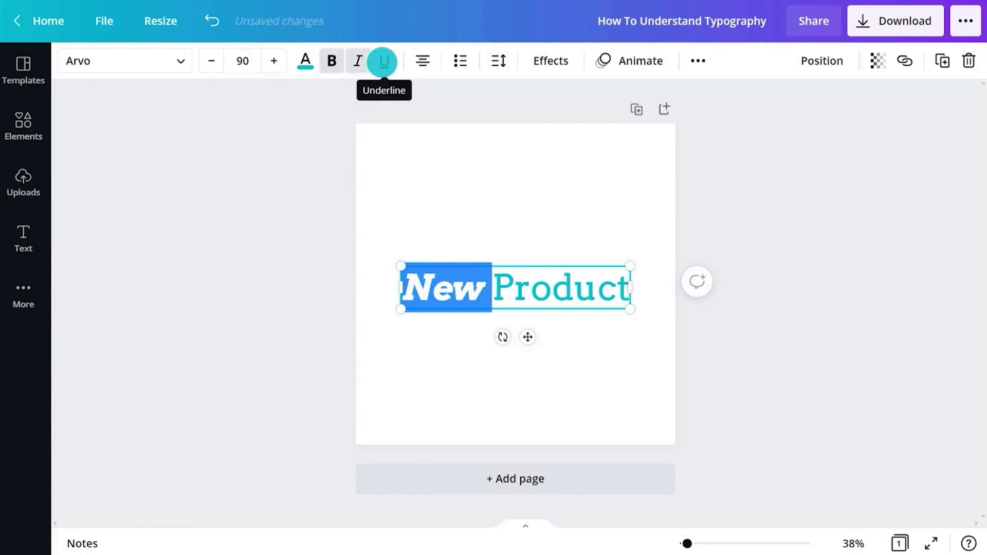
{"action": "left_click", "coordinate": [384, 62]}
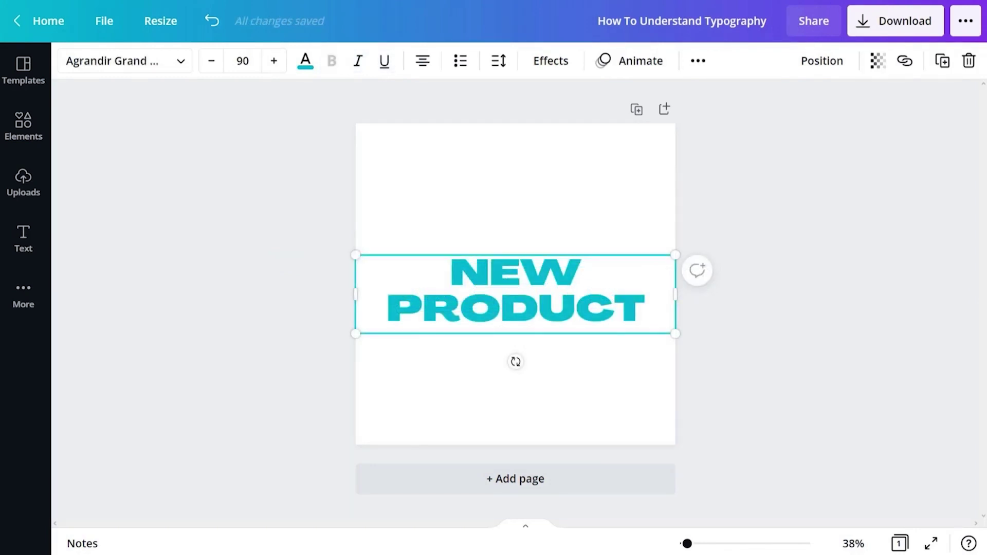
- Undo the last change and move NEW PRODUCT up into the post's upper half
{"action": "left_click", "coordinate": [774, 290]}
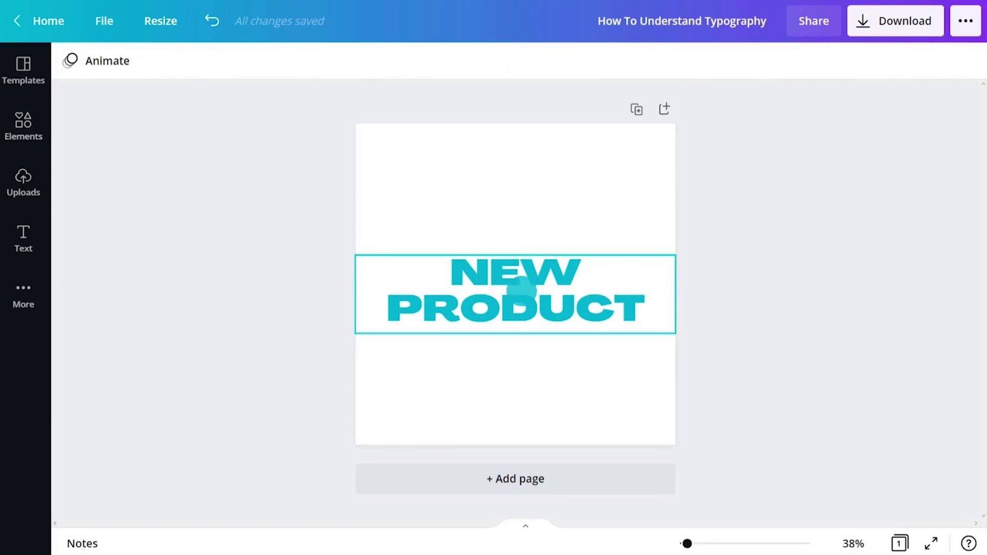
{"action": "left_click", "coordinate": [521, 290]}
{"action": "left_click", "coordinate": [521, 290]}
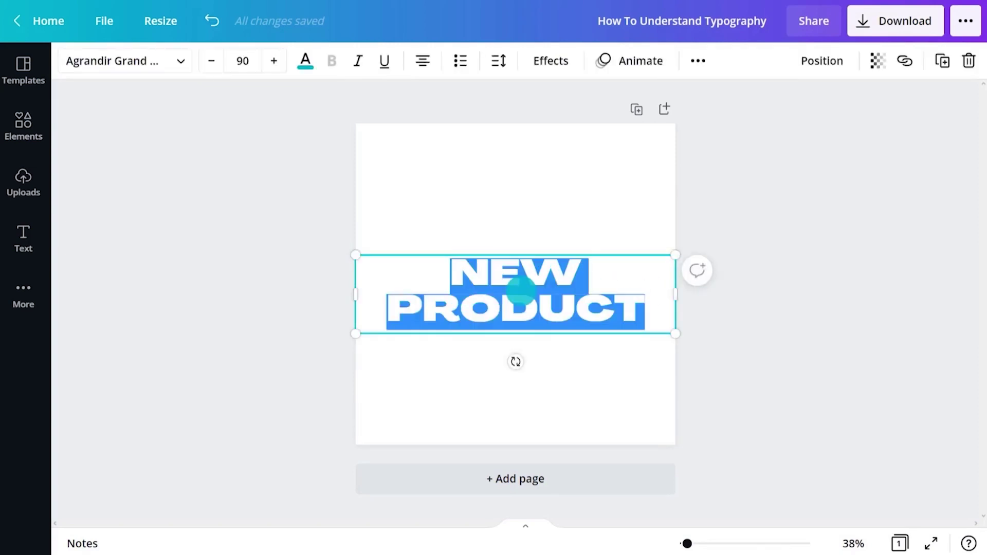
{"action": "key", "text": "ctrl+z"}
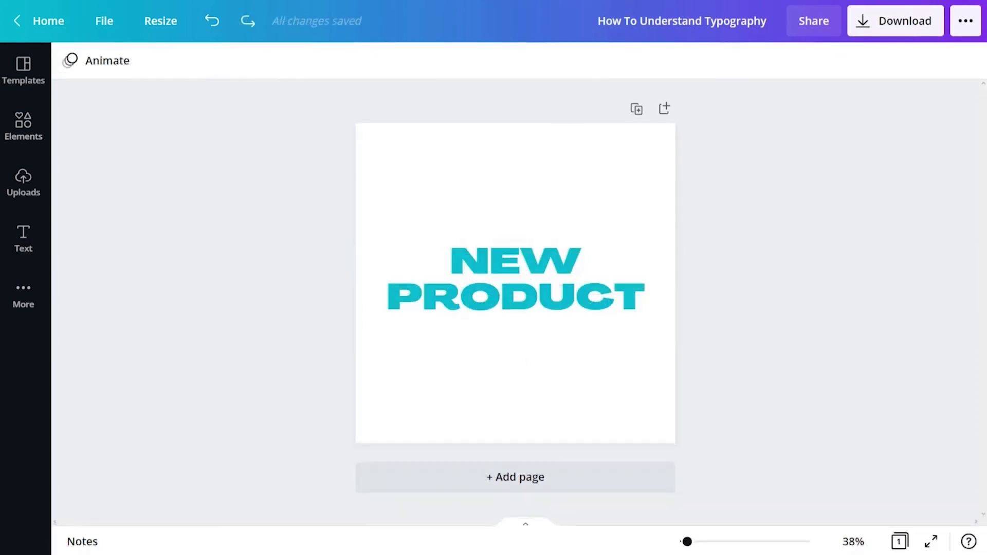
{"action": "left_click_drag", "start_coordinate": [514, 286], "coordinate": [514, 239]}
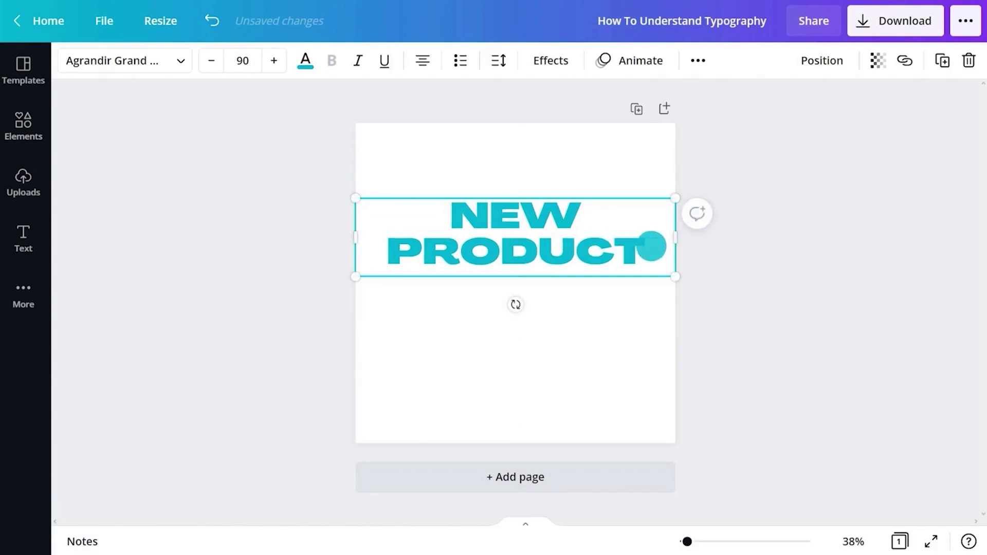
{"action": "left_click", "coordinate": [778, 238]}
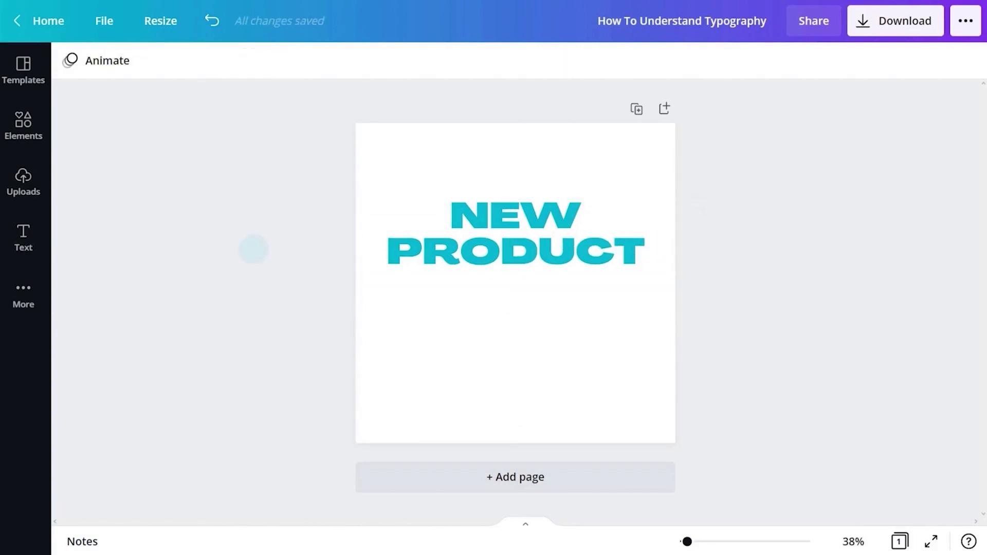
- Add a 'Limited Edition' subheading set in Agrandir Grand Thin
{"action": "left_click", "coordinate": [30, 254]}
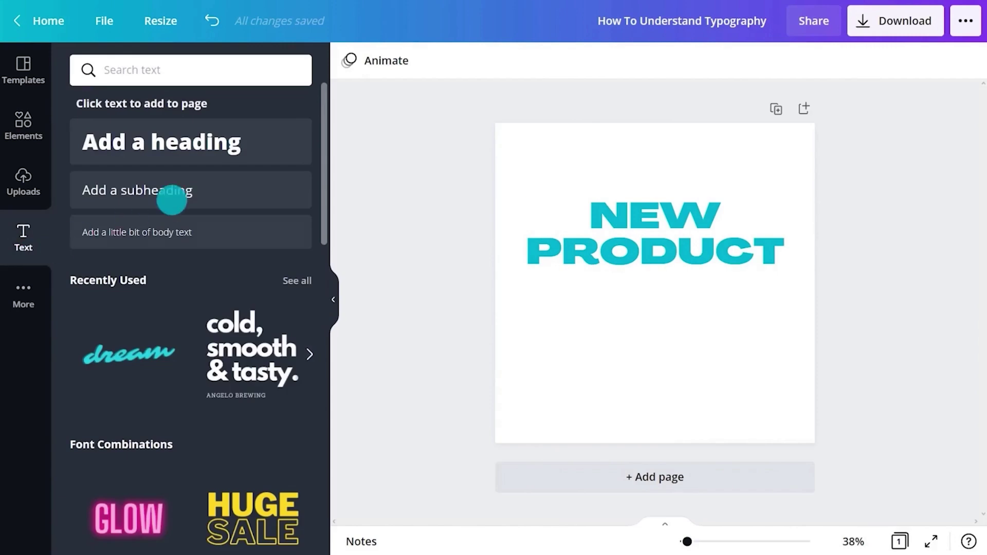
{"action": "left_click", "coordinate": [172, 200]}
{"action": "type", "text": "Limited Edition"}
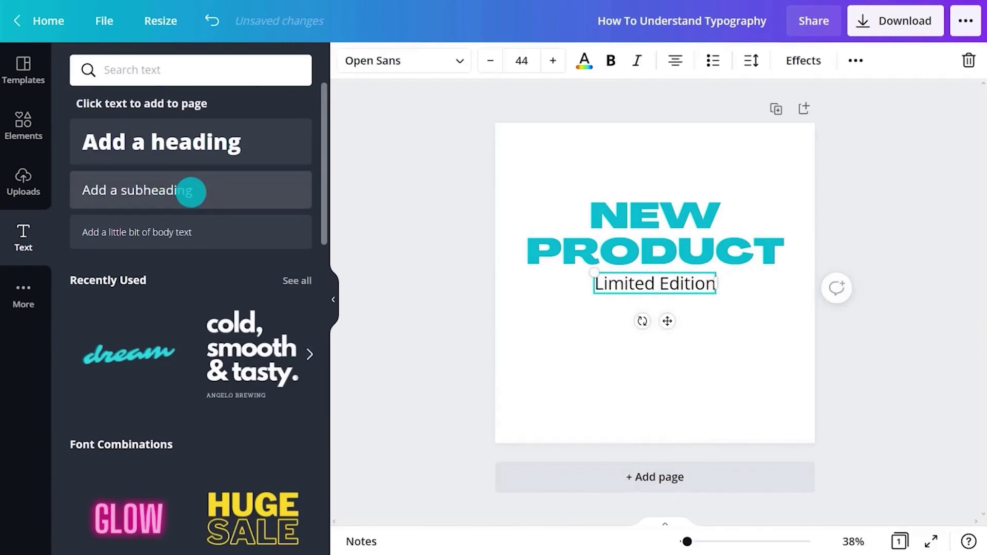
{"action": "left_click", "coordinate": [419, 57]}
{"action": "left_click", "coordinate": [186, 453]}
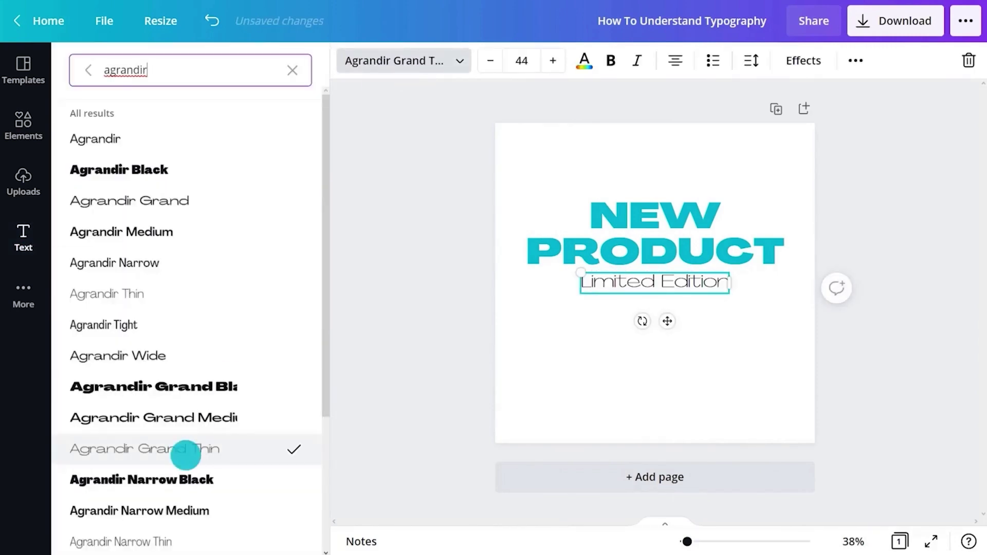
- Colour the subheading teal and enlarge it to size 53.6
{"action": "left_click", "coordinate": [585, 59]}
{"action": "left_click", "coordinate": [170, 368]}
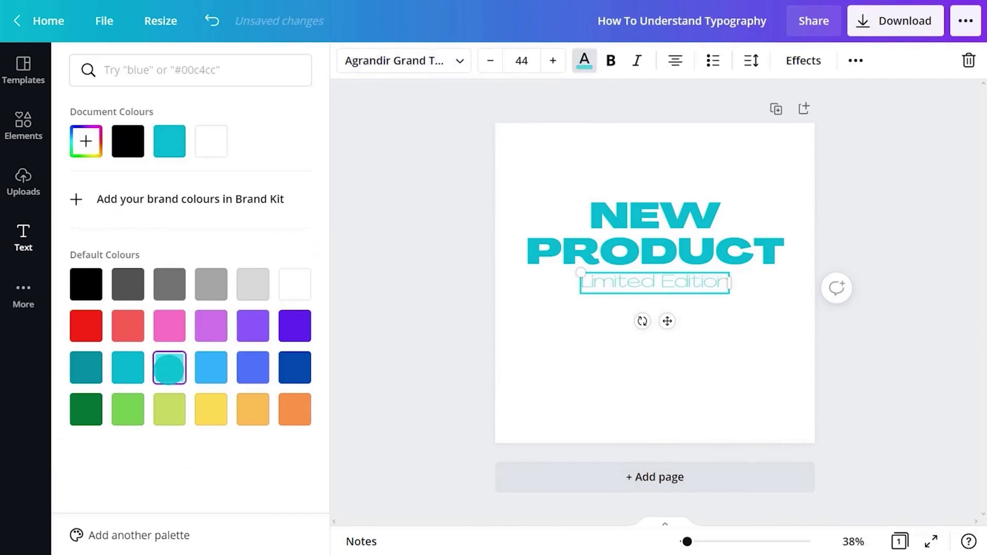
{"action": "left_click", "coordinate": [371, 344]}
{"action": "left_click", "coordinate": [331, 298]}
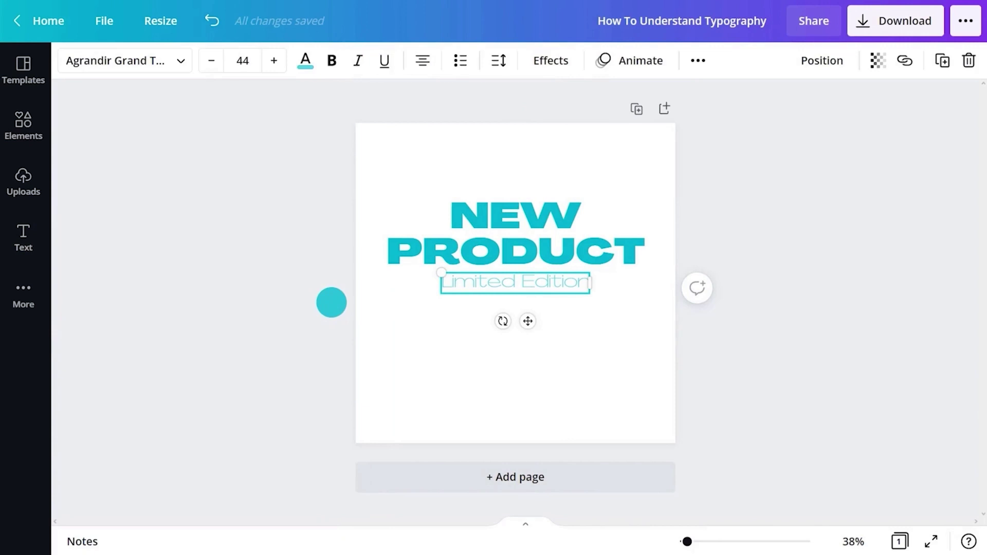
{"action": "mouse_move", "coordinate": [436, 298]}
{"action": "left_mouse_down"}
{"action": "mouse_move", "coordinate": [430, 304]}
{"action": "mouse_move", "coordinate": [450, 307]}
{"action": "left_mouse_up"}
{"action": "left_click_drag", "start_coordinate": [589, 296], "coordinate": [605, 307]}
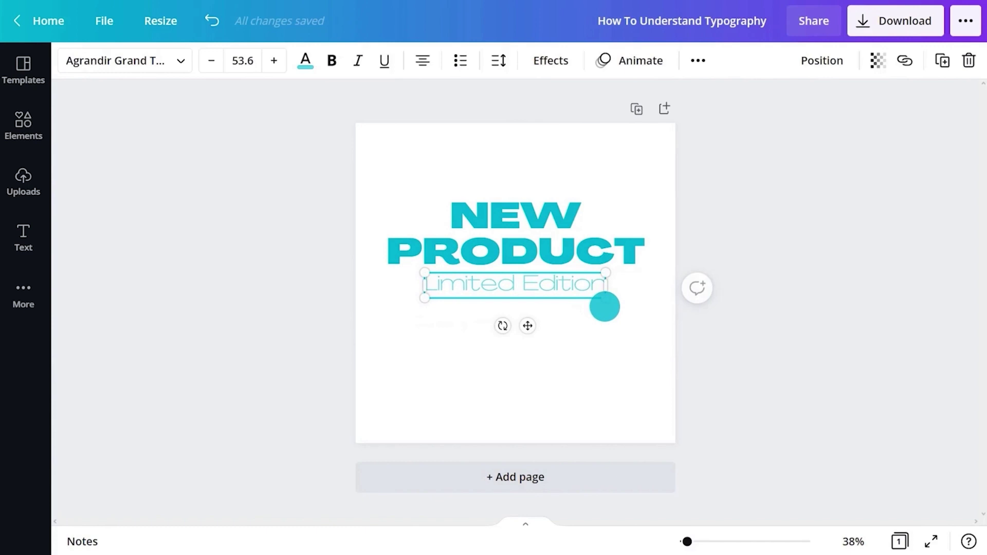
- Make the subheading bold and uppercase, centred beneath NEW PRODUCT
{"action": "left_click", "coordinate": [332, 62]}
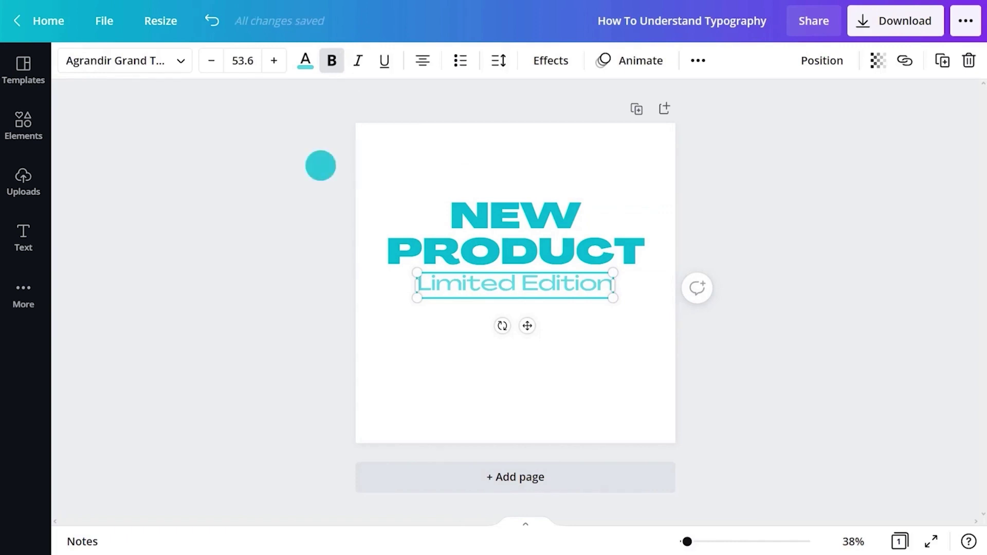
{"action": "left_click", "coordinate": [698, 61]}
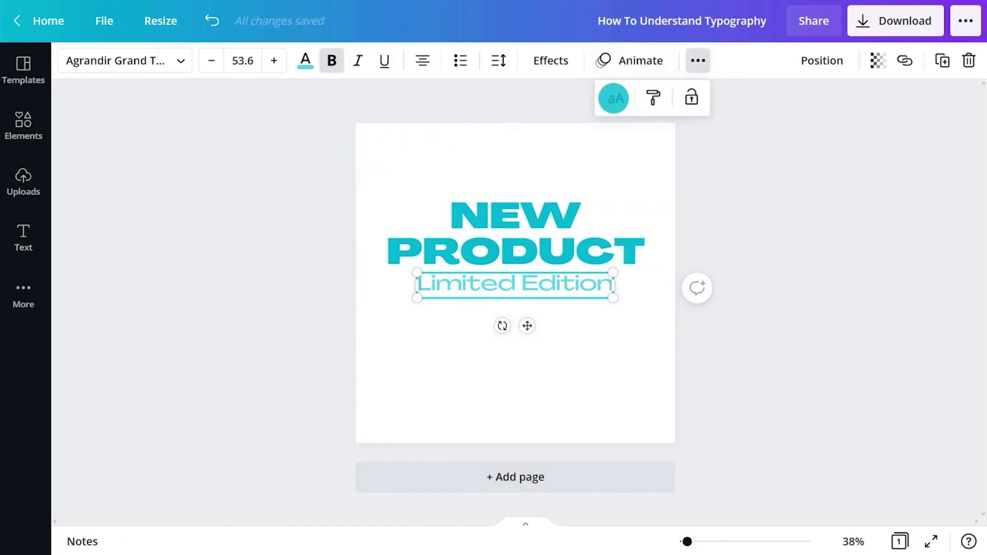
{"action": "left_click", "coordinate": [613, 99]}
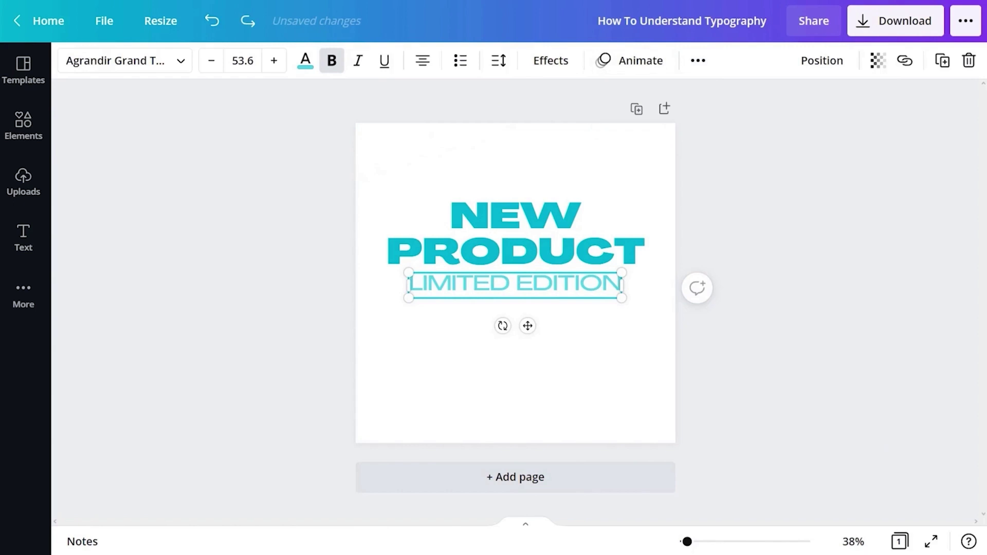
{"action": "left_click_drag", "start_coordinate": [528, 325], "coordinate": [526, 319]}
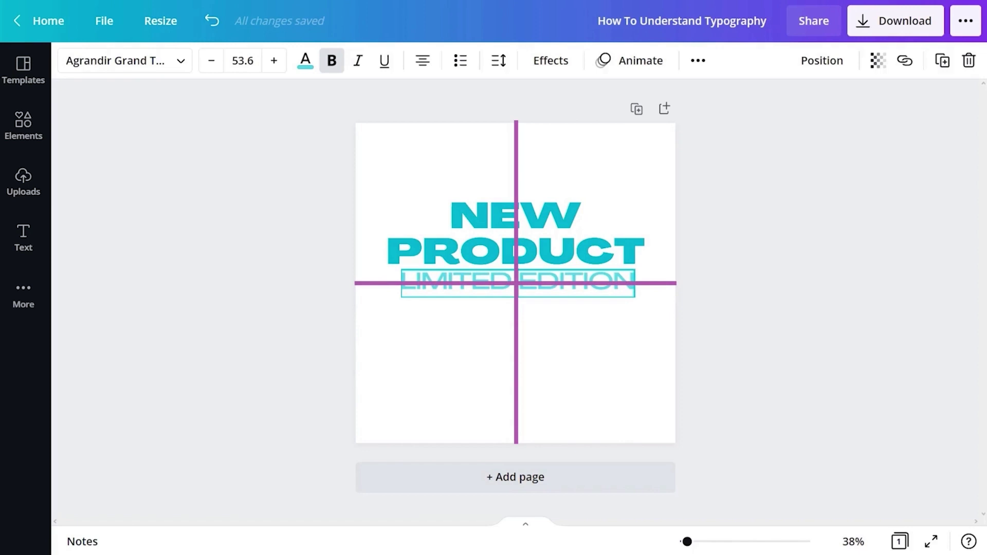
{"action": "left_click_drag", "start_coordinate": [518, 283], "coordinate": [517, 281]}
- Add body text 'Follow the link in bio to shop now or visit our store!' on two lines near the bottom
{"action": "left_click", "coordinate": [189, 243]}
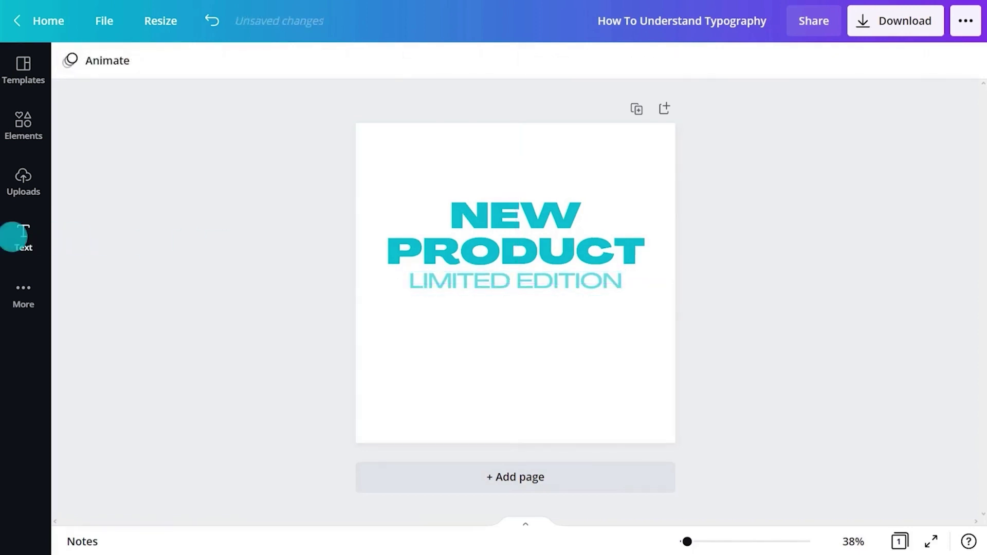
{"action": "left_click", "coordinate": [13, 236]}
{"action": "left_click", "coordinate": [190, 236]}
{"action": "left_click", "coordinate": [334, 291]}
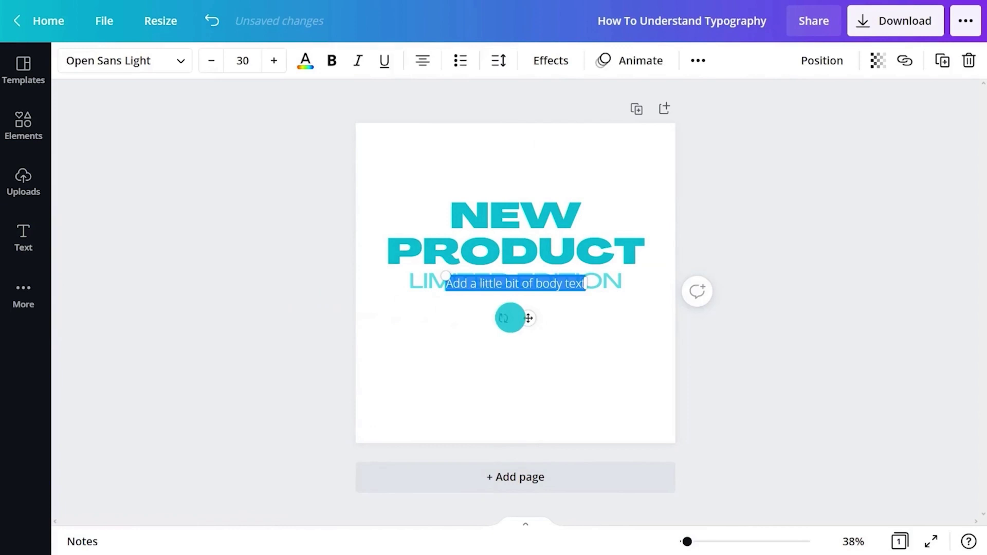
{"action": "left_click_drag", "start_coordinate": [528, 318], "coordinate": [528, 338]}
{"action": "type", "text": "Follow the link in bio to shop"}
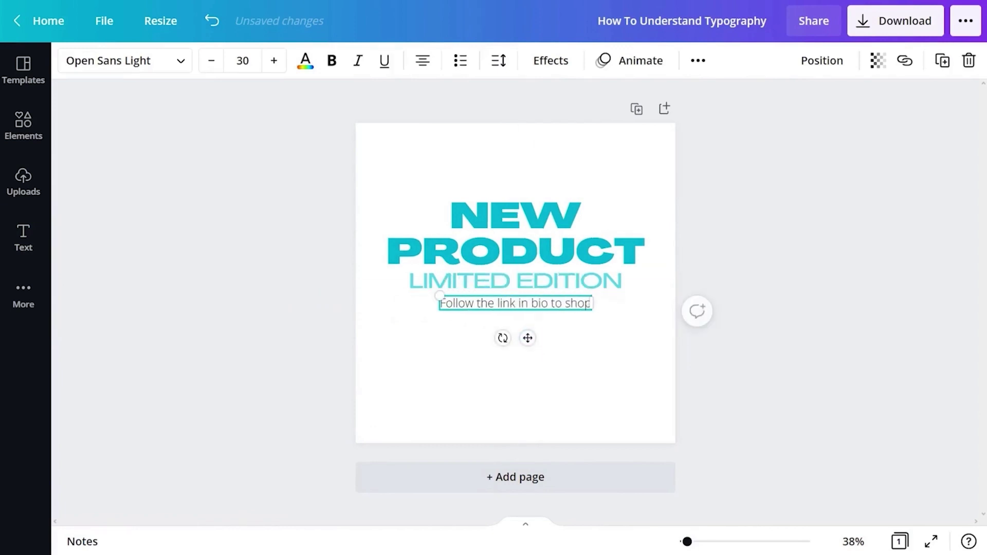
{"action": "type", "text": " now or visit our store!"}
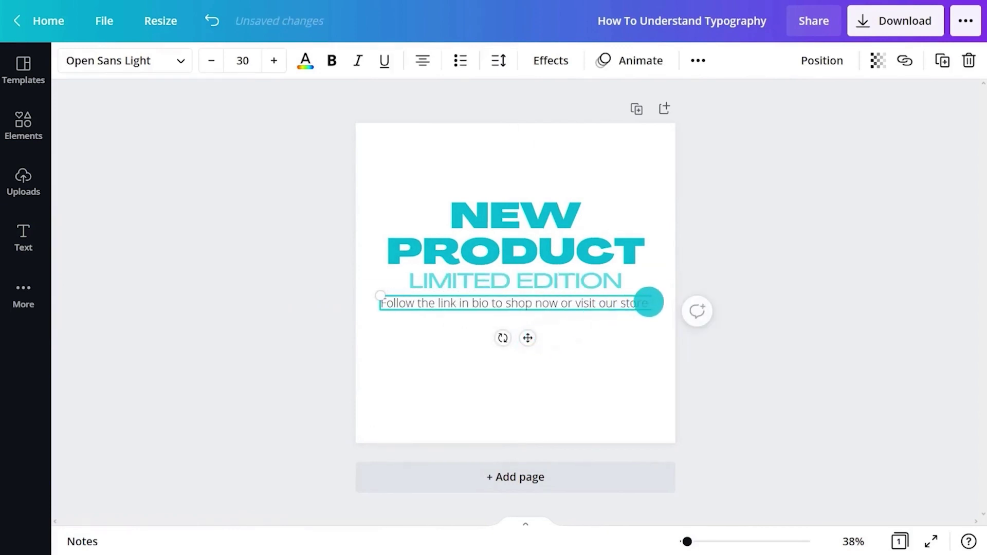
{"action": "left_click_drag", "start_coordinate": [649, 304], "coordinate": [569, 310]}
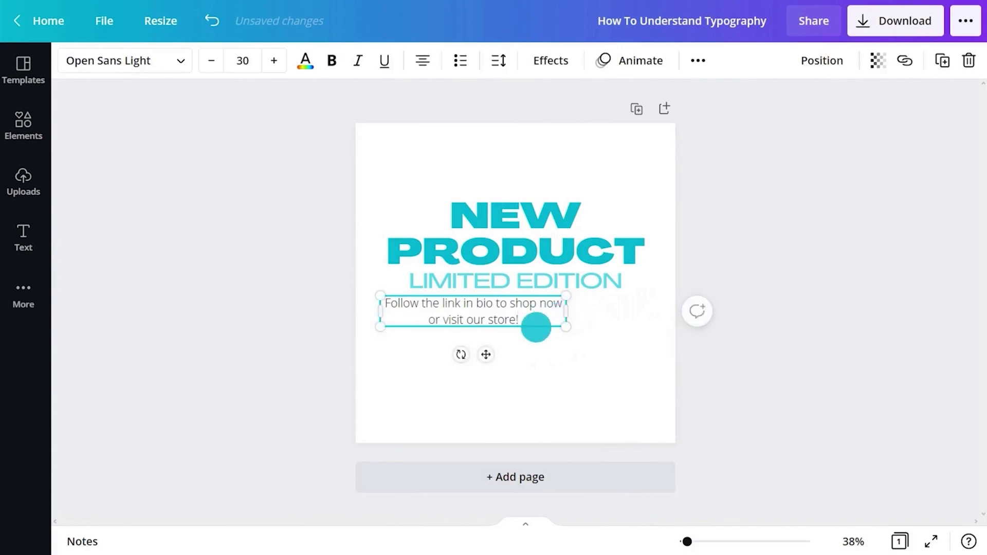
{"action": "left_click_drag", "start_coordinate": [485, 357], "coordinate": [489, 438]}
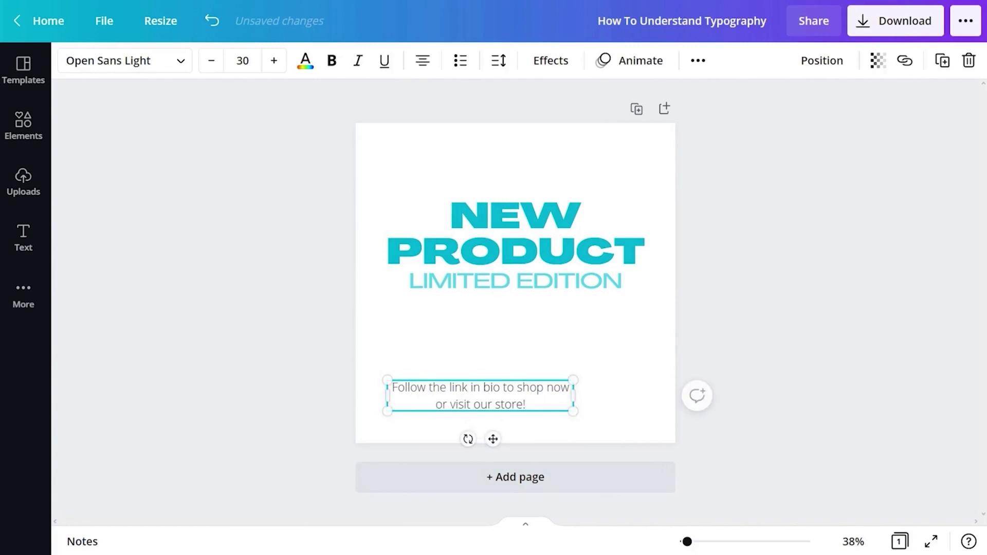
- Cycle the body text through right and centre alignment, ending on left alignment
{"action": "left_click", "coordinate": [420, 62]}
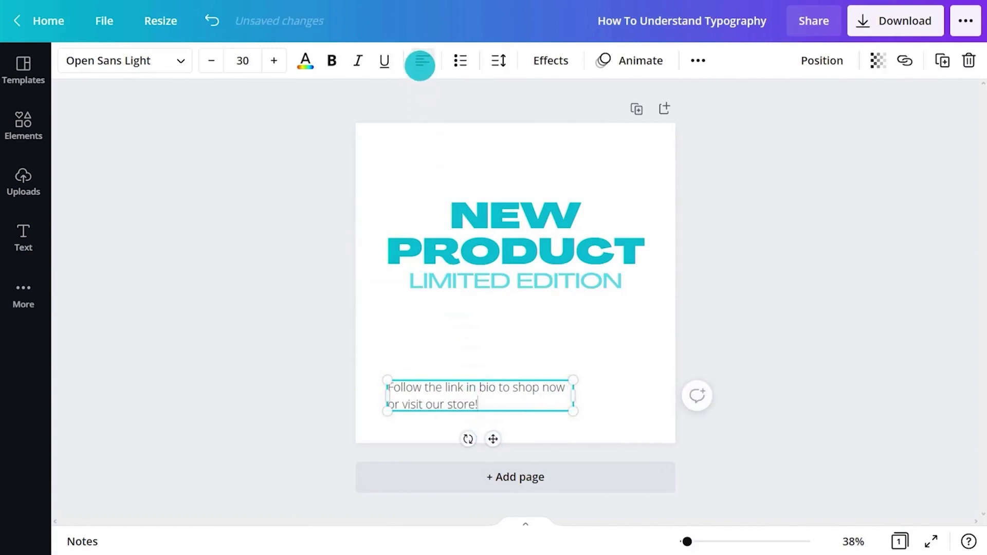
{"action": "left_click", "coordinate": [421, 62]}
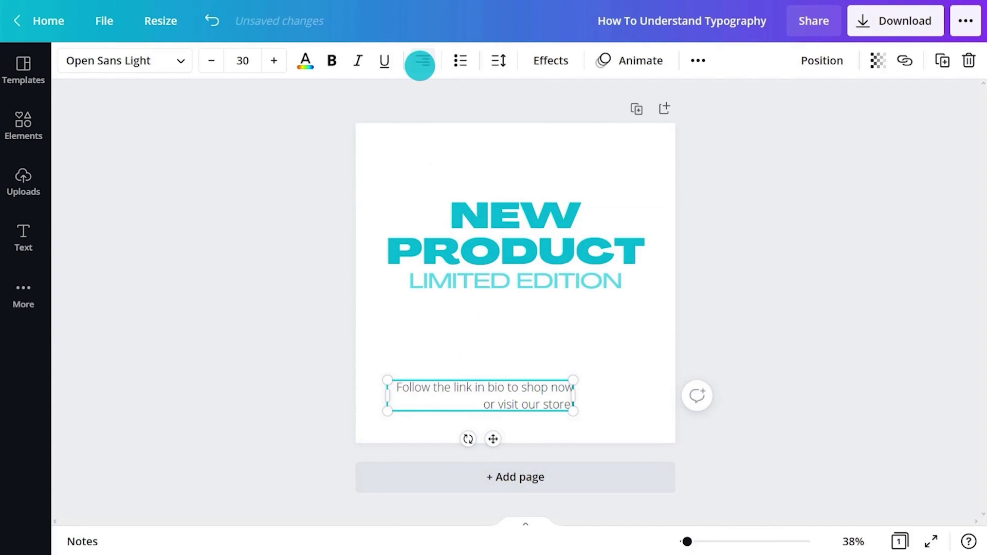
{"action": "left_click", "coordinate": [420, 61]}
{"action": "left_click", "coordinate": [421, 63]}
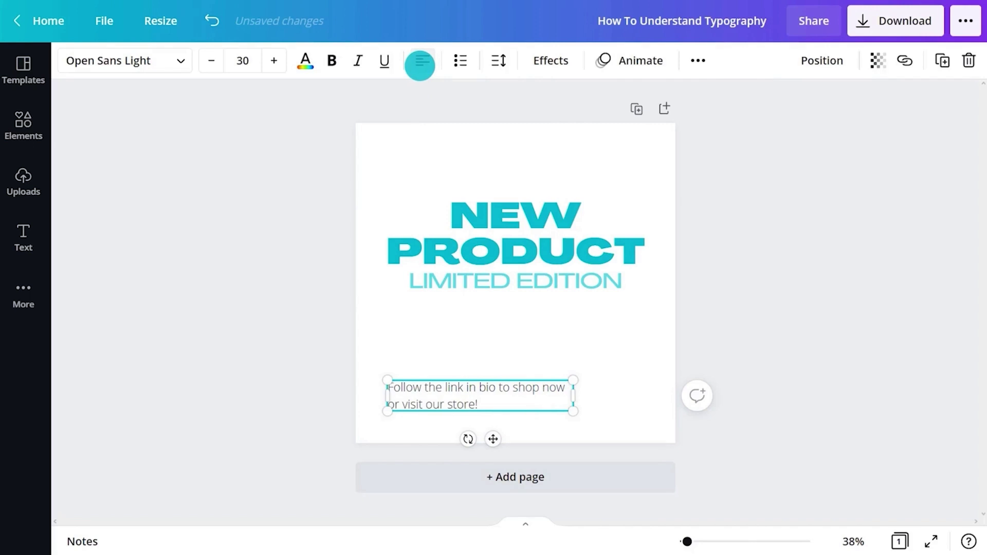
- Set the body text to Agrandir Thin in light teal, undoing an accidental list format
{"action": "left_click", "coordinate": [165, 66]}
{"action": "left_click", "coordinate": [169, 291]}
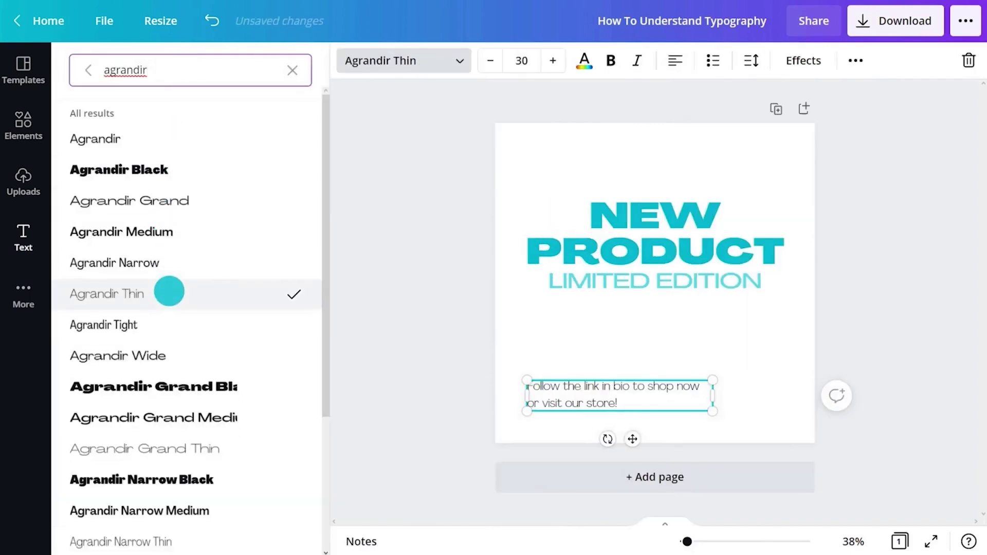
{"action": "left_click", "coordinate": [584, 60]}
{"action": "left_click", "coordinate": [211, 141]}
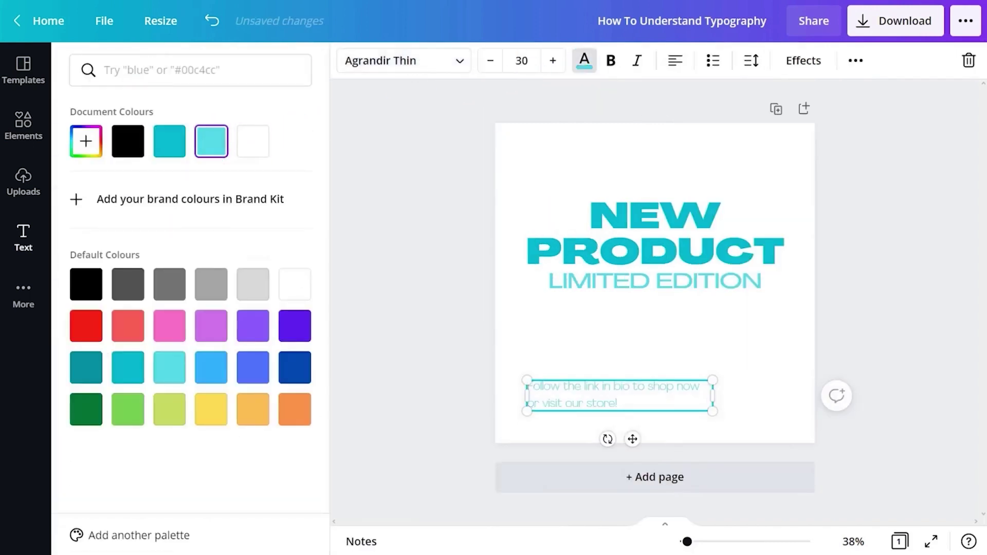
{"action": "left_click", "coordinate": [710, 59]}
{"action": "key", "text": "ctrl+z"}
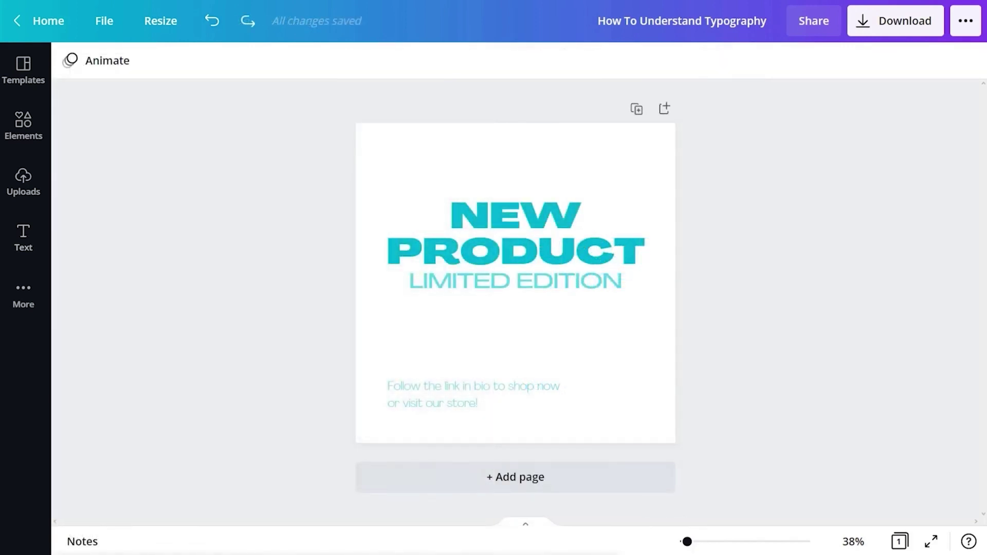
- Widen LIMITED EDITION's letter spacing to 138 and nudge it slightly lower
{"action": "left_click", "coordinate": [546, 282]}
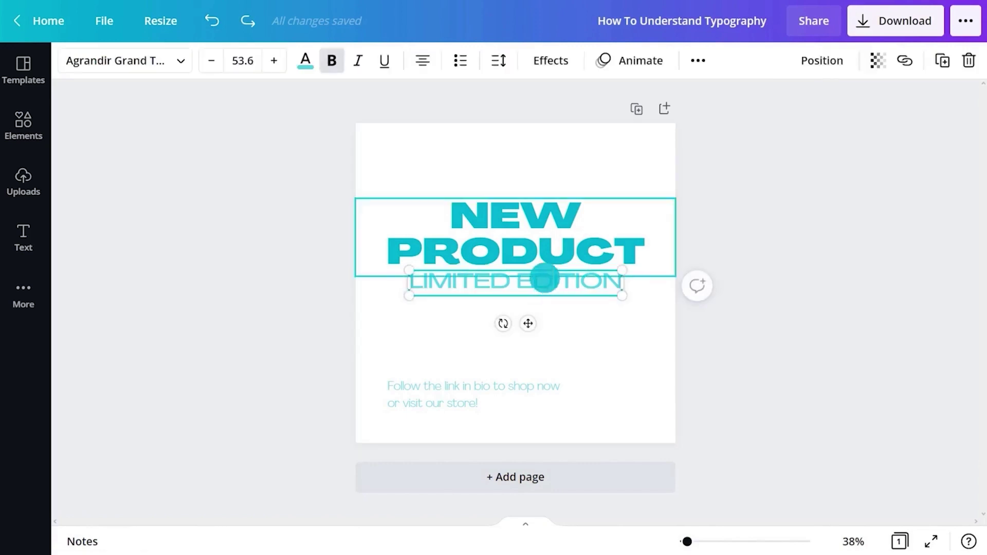
{"action": "left_click", "coordinate": [497, 60]}
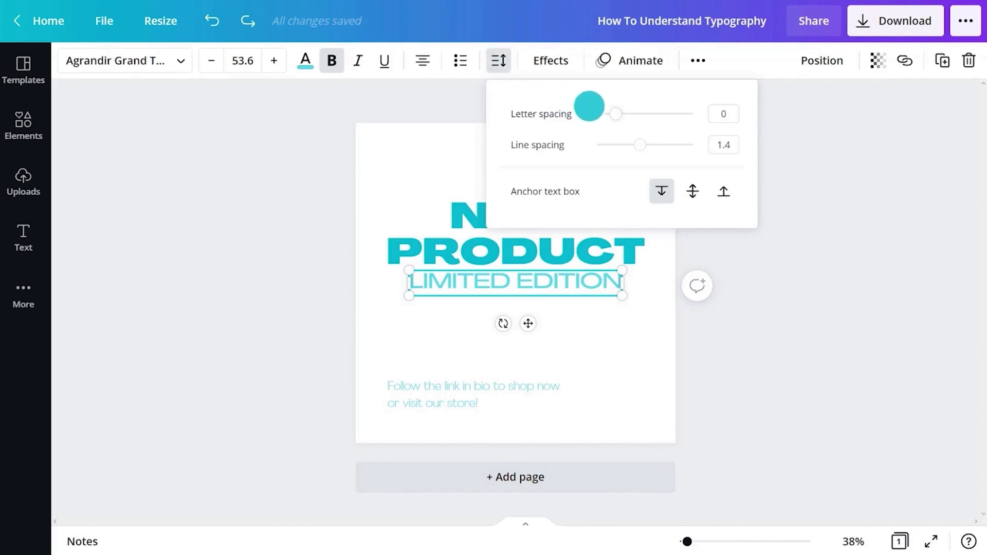
{"action": "left_click_drag", "start_coordinate": [616, 114], "coordinate": [629, 115]}
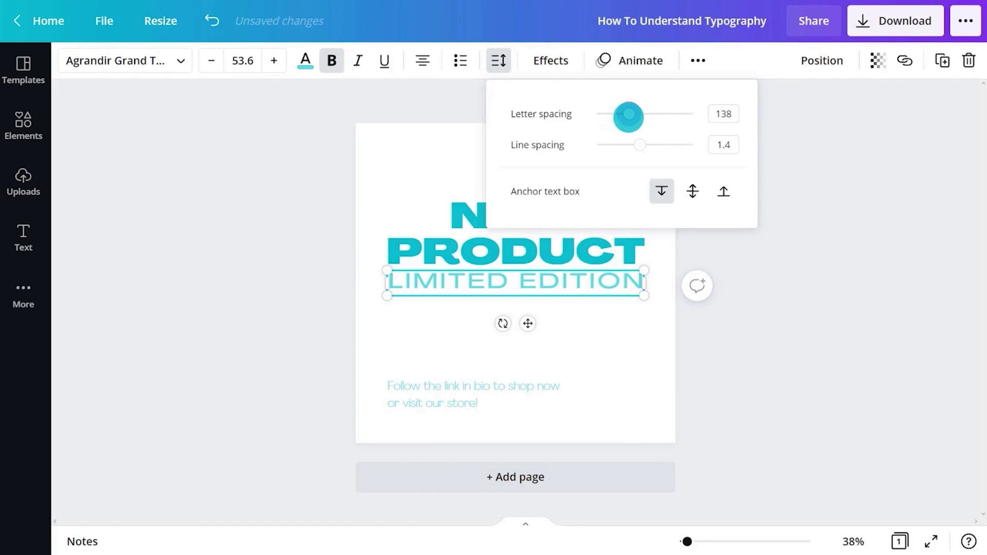
{"action": "left_click", "coordinate": [761, 318]}
{"action": "left_click", "coordinate": [761, 318]}
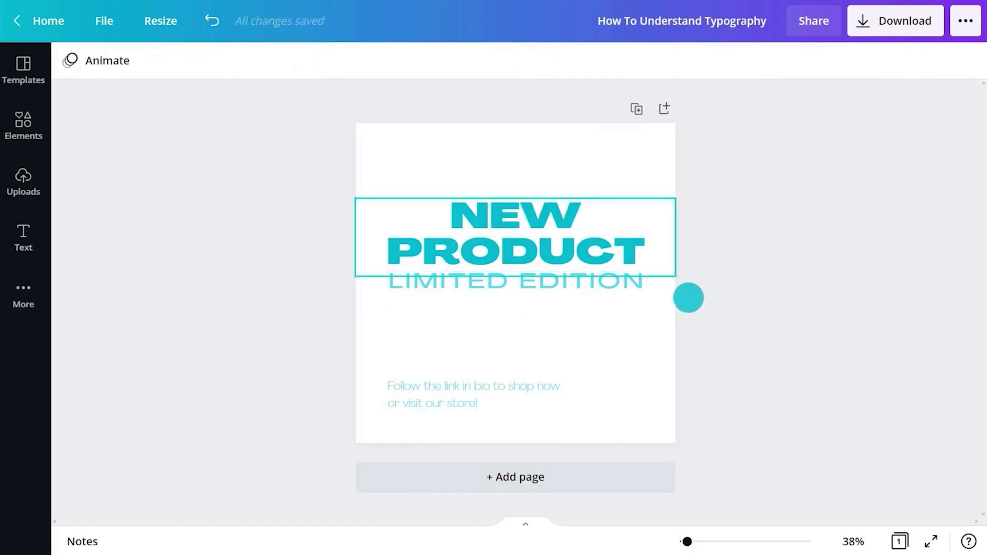
{"action": "left_click", "coordinate": [603, 277]}
{"action": "left_click_drag", "start_coordinate": [527, 322], "coordinate": [527, 327]}
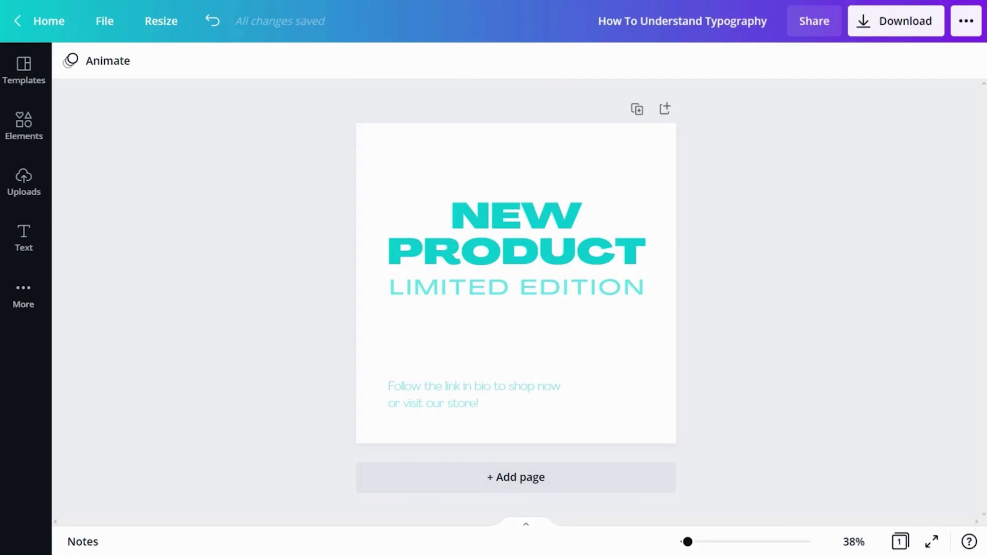
{"action": "key", "text": "ctrl+z"}
{"action": "key", "text": "ctrl+z"}
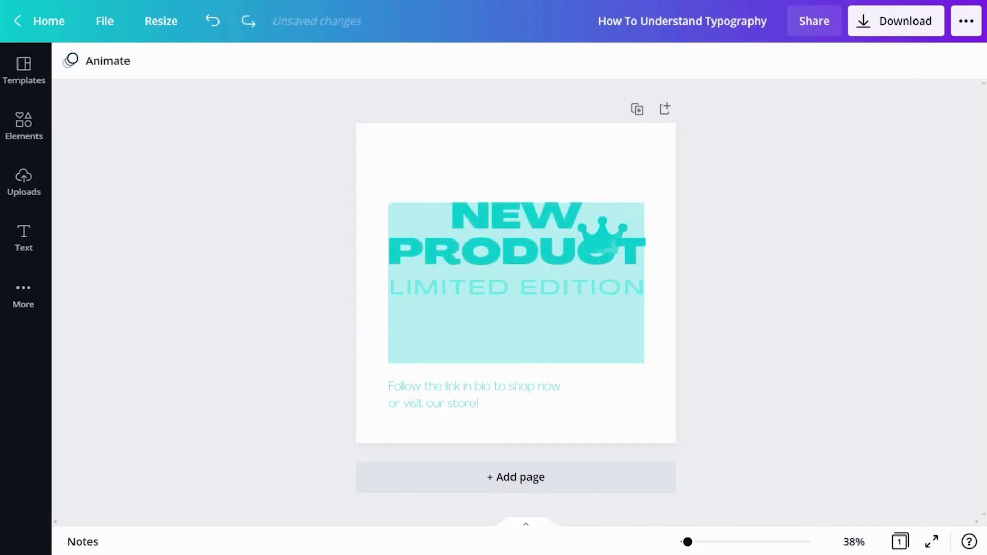
{"action": "left_click", "coordinate": [515, 237]}
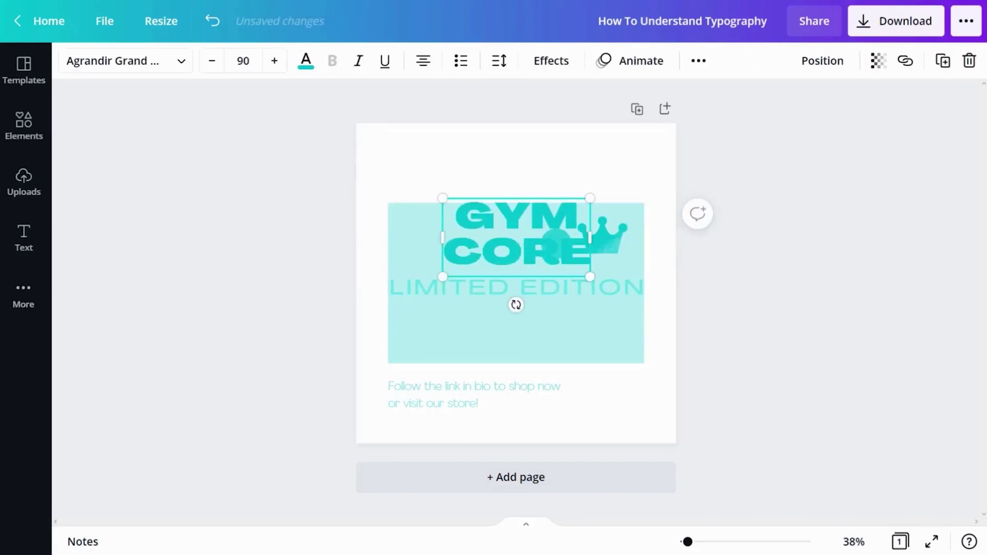
{"action": "left_click_drag", "start_coordinate": [543, 241], "coordinate": [516, 216]}
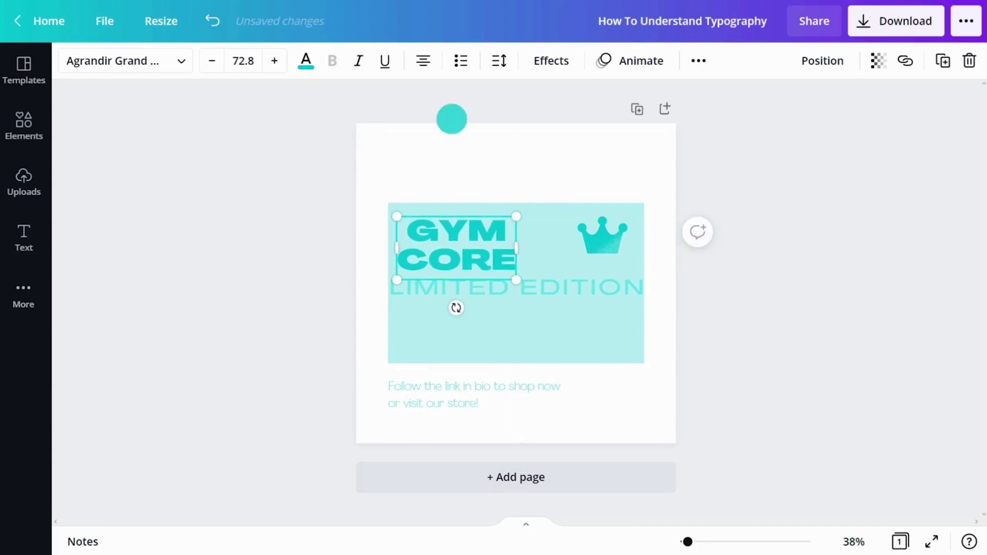
{"action": "double_click", "coordinate": [575, 296]}
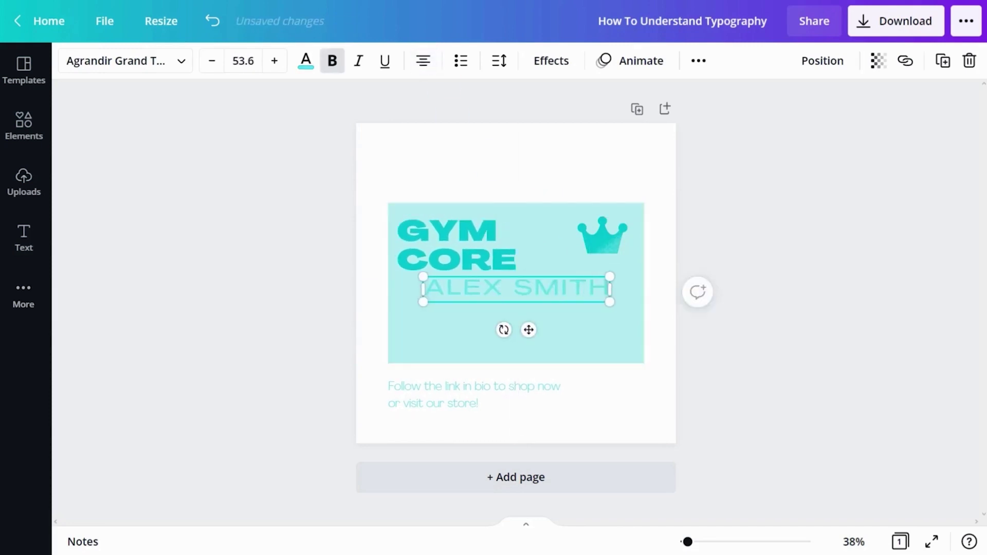
{"action": "left_click_drag", "start_coordinate": [610, 302], "coordinate": [555, 298]}
{"action": "left_click_drag", "start_coordinate": [500, 328], "coordinate": [482, 328]}
- Move the caption into the teal card, narrow it, and retype it as phone, email and web lines
{"action": "left_click", "coordinate": [473, 396]}
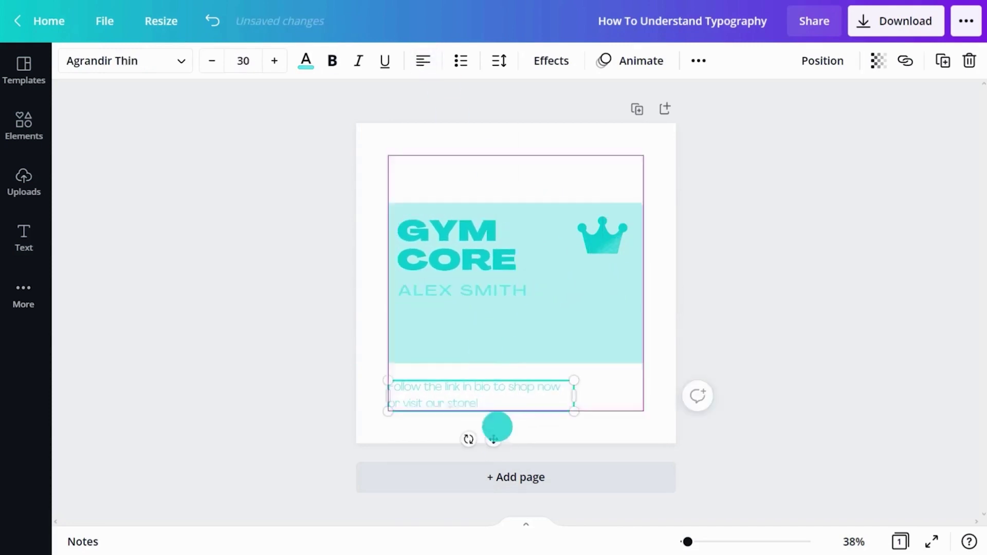
{"action": "left_click_drag", "start_coordinate": [498, 433], "coordinate": [503, 377]}
{"action": "left_click_drag", "start_coordinate": [581, 320], "coordinate": [546, 325]}
{"action": "double_click", "coordinate": [483, 337]}
{"action": "key", "text": "ctrl+a"}
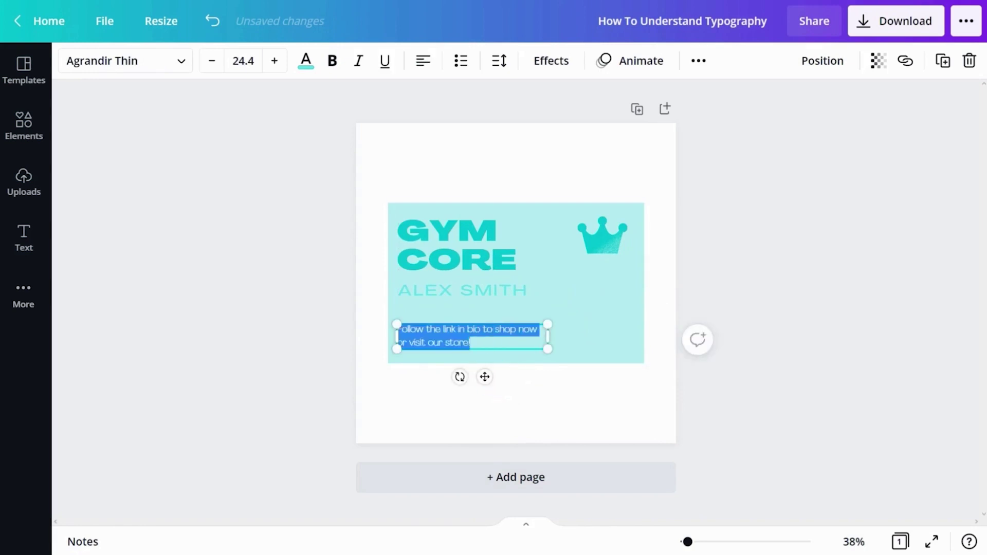
{"action": "type", "text": "www.g"}
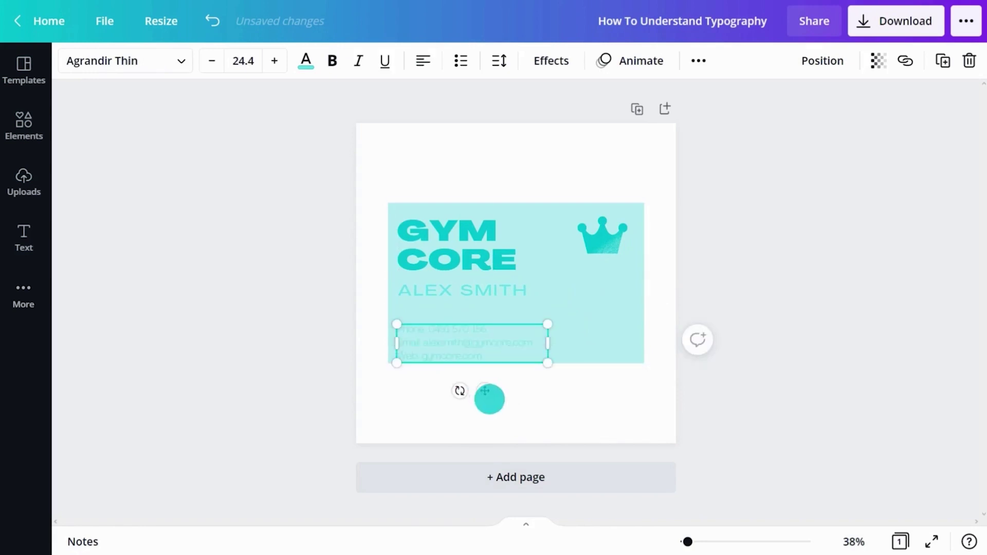
{"action": "left_click_drag", "start_coordinate": [490, 399], "coordinate": [487, 375]}
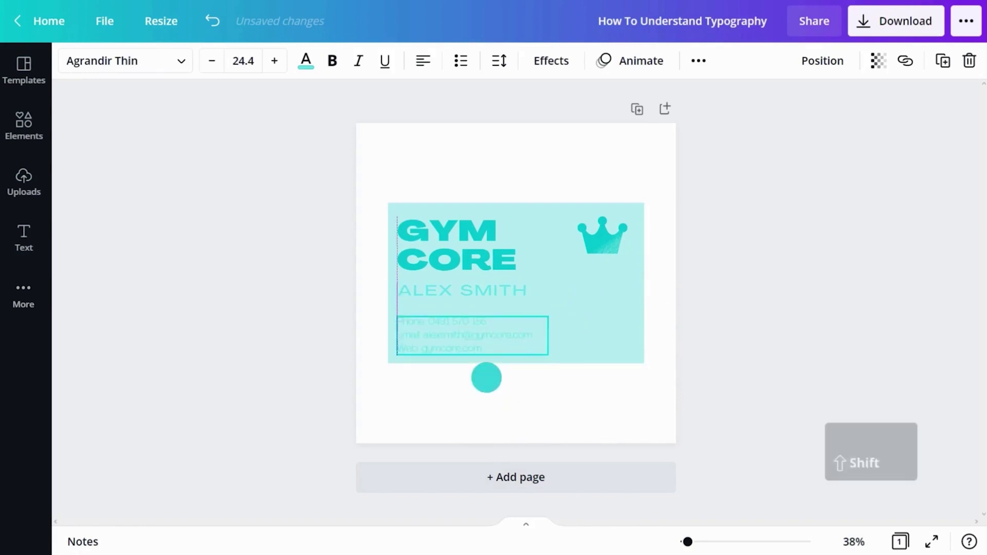
- Colour the name and contact text teal
{"action": "left_click", "coordinate": [491, 291], "text": "shift"}
{"action": "left_click", "coordinate": [305, 61]}
{"action": "left_click", "coordinate": [129, 141]}
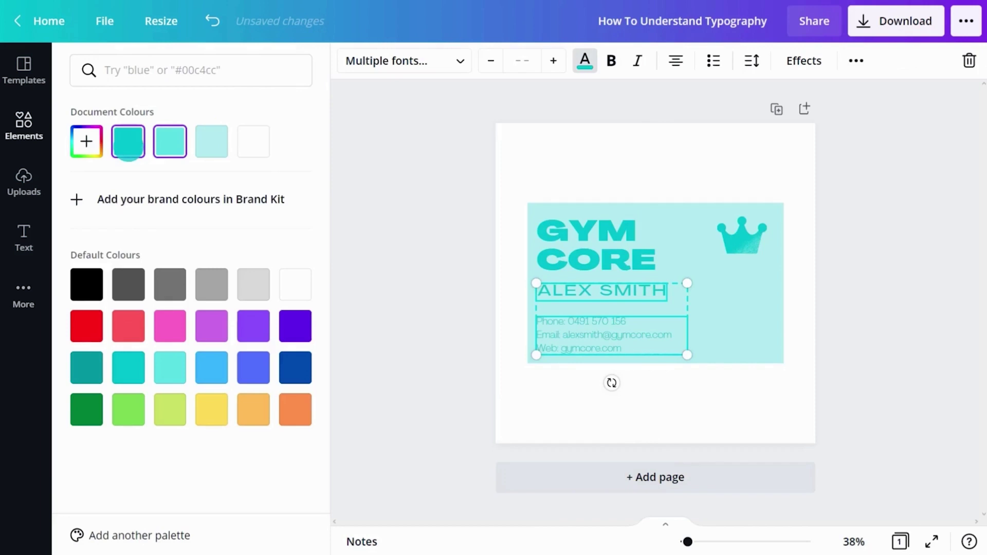
{"action": "left_click", "coordinate": [909, 294]}
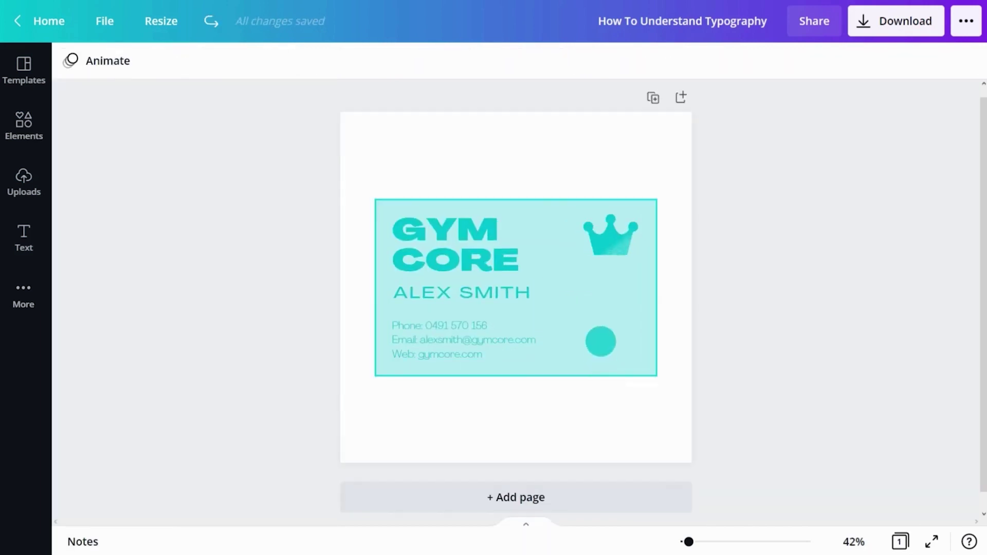
- Reshape the teal rectangle into a tall, narrow flyer shape
{"action": "left_click", "coordinate": [600, 342]}
{"action": "left_click_drag", "start_coordinate": [514, 200], "coordinate": [512, 149]}
{"action": "left_click_drag", "start_coordinate": [516, 375], "coordinate": [516, 425]}
{"action": "left_click_drag", "start_coordinate": [376, 289], "coordinate": [423, 317]}
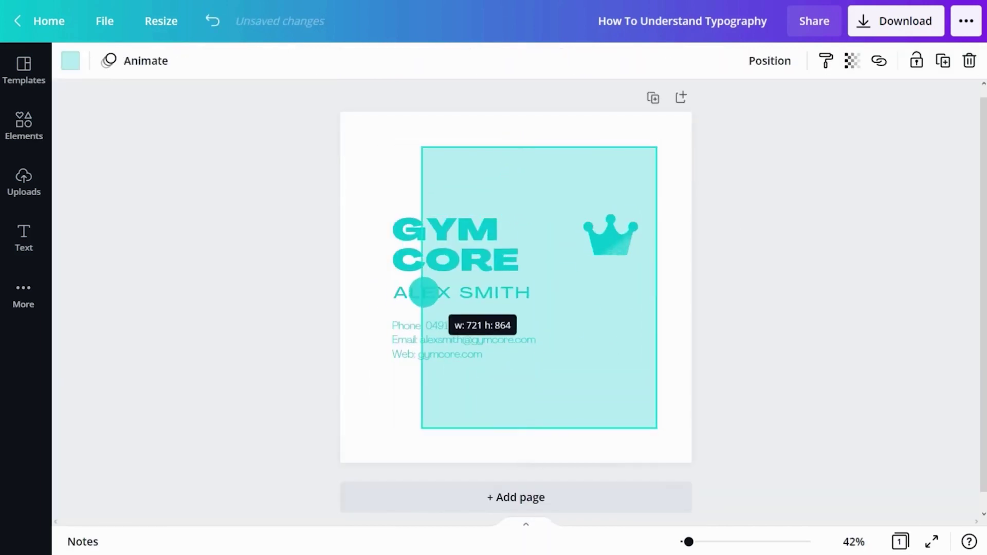
{"action": "left_click_drag", "start_coordinate": [657, 285], "coordinate": [606, 285]}
- Ungroup the text and turn GYM CORE into a smaller, top-centred BOOK CLUB heading
{"action": "left_click", "coordinate": [484, 241]}
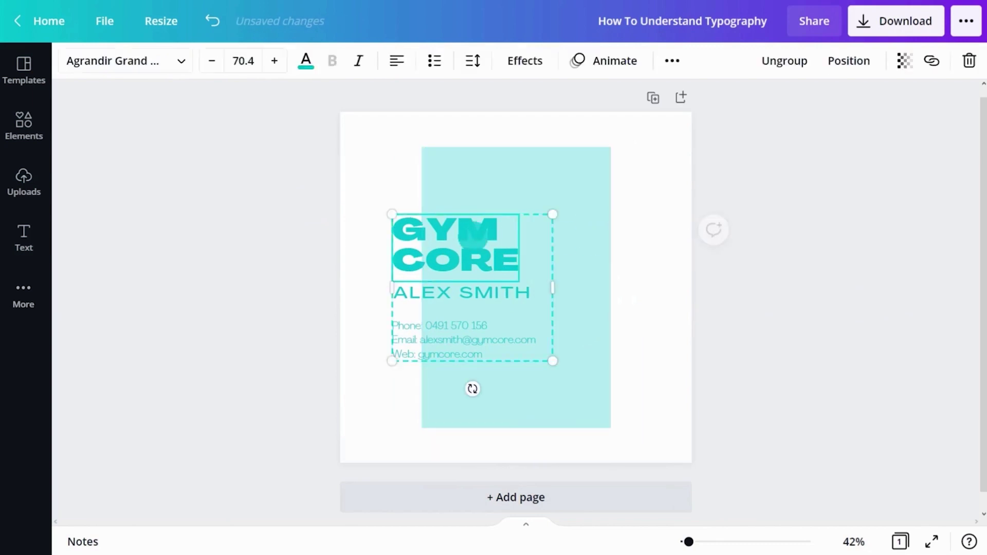
{"action": "right_click", "coordinate": [500, 423]}
{"action": "left_click", "coordinate": [499, 456]}
{"action": "left_click", "coordinate": [437, 242]}
{"action": "left_click_drag", "start_coordinate": [437, 241], "coordinate": [492, 195]}
{"action": "triple_click", "coordinate": [491, 185]}
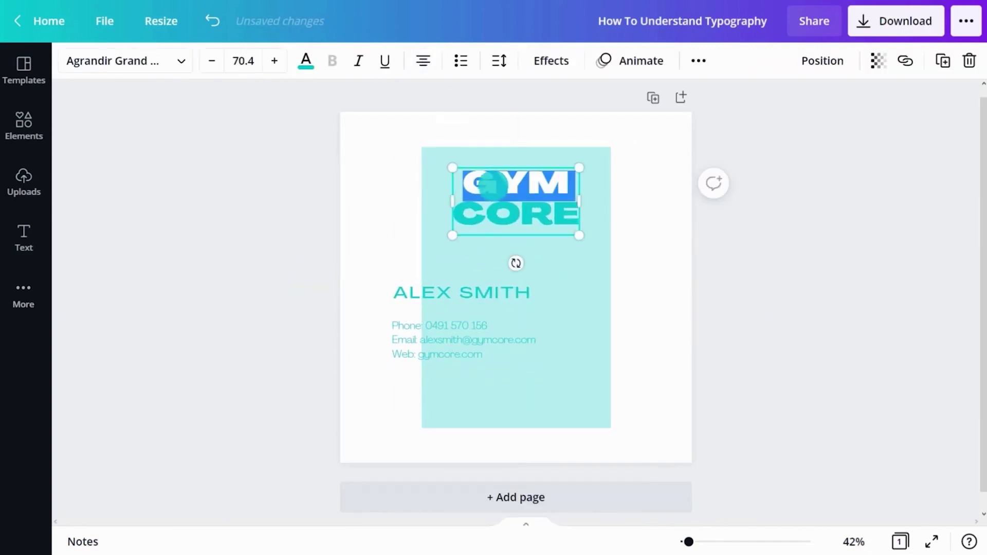
{"action": "type", "text": "BOOK CLUB"}
{"action": "left_click_drag", "start_coordinate": [579, 235], "coordinate": [553, 239]}
- Move the name line to the bottom and change it to 'SIGN UP TODAY REGISTRATIONS OPEN'
{"action": "left_click_drag", "start_coordinate": [490, 294], "coordinate": [543, 389]}
{"action": "triple_click", "coordinate": [560, 396]}
{"action": "type", "text": "SIGN UP TODAY REG"}
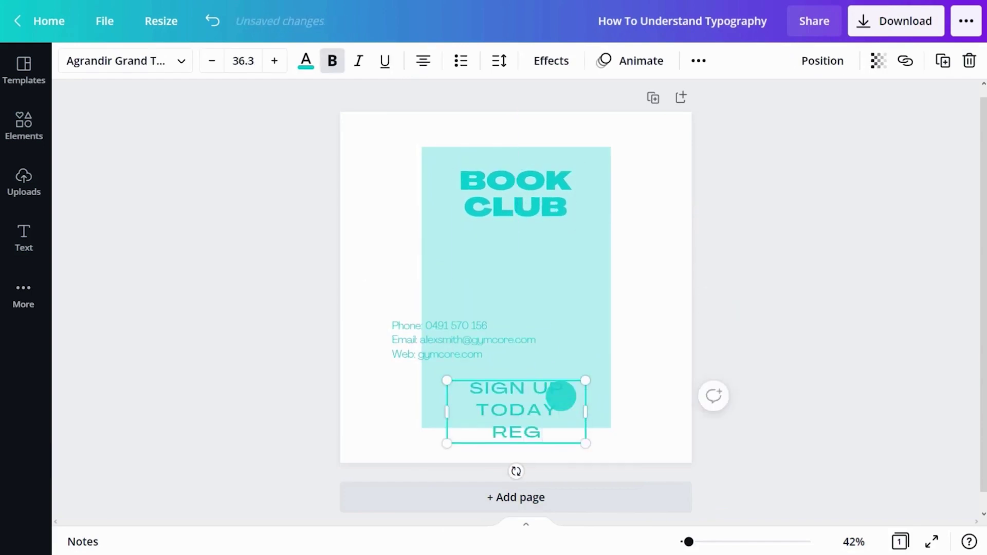
{"action": "type", "text": "ISTRATIONS OPEN"}
{"action": "mouse_move", "coordinate": [586, 422]}
{"action": "left_mouse_down"}
{"action": "mouse_move", "coordinate": [686, 427]}
{"action": "mouse_move", "coordinate": [580, 410]}
{"action": "mouse_move", "coordinate": [586, 417]}
{"action": "left_mouse_up"}
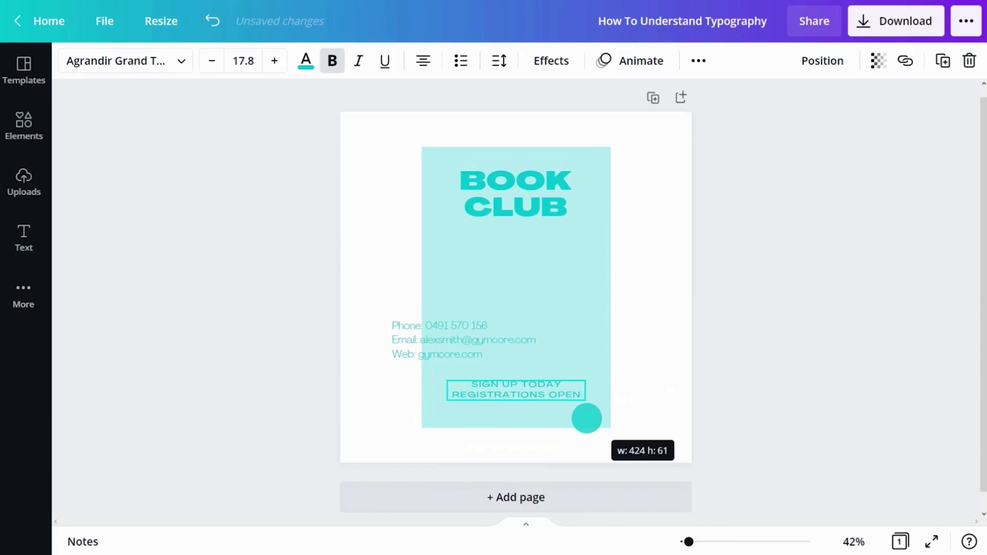
- Centre the contact block and replace it with the weekly book hangout description and meeting times
{"action": "left_click_drag", "start_coordinate": [491, 325], "coordinate": [543, 310]}
{"action": "triple_click", "coordinate": [543, 310]}
{"action": "type", "text": "Join the conversation and mee"}
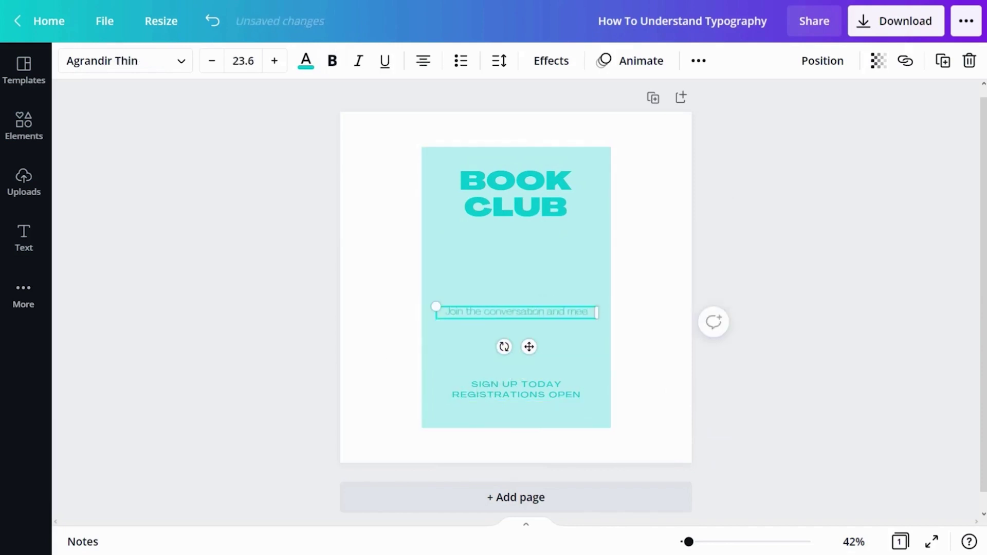
{"action": "type", "text": "t new friends at a"}
{"action": "type", "text": "ur weekly university book hangout!"}
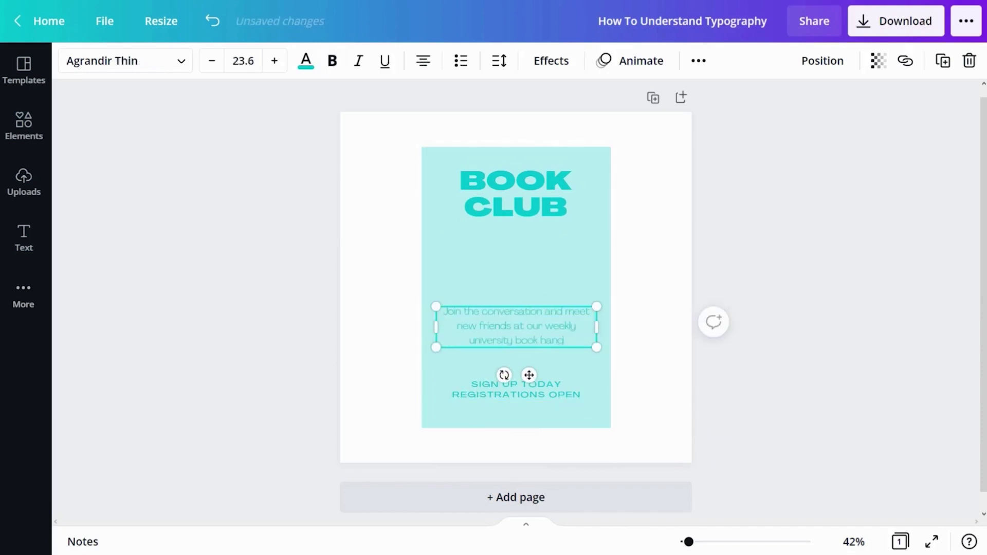
{"action": "key", "text": "Return"}
{"action": "key", "text": "Return"}
{"action": "type", "text": "8"}
{"action": "type", "text": "ys"}
- Make the flyer background lavender and colour all the text purple
{"action": "left_click", "coordinate": [517, 257]}
{"action": "left_click", "coordinate": [349, 59]}
{"action": "left_click", "coordinate": [170, 141]}
{"action": "left_click", "coordinate": [561, 201]}
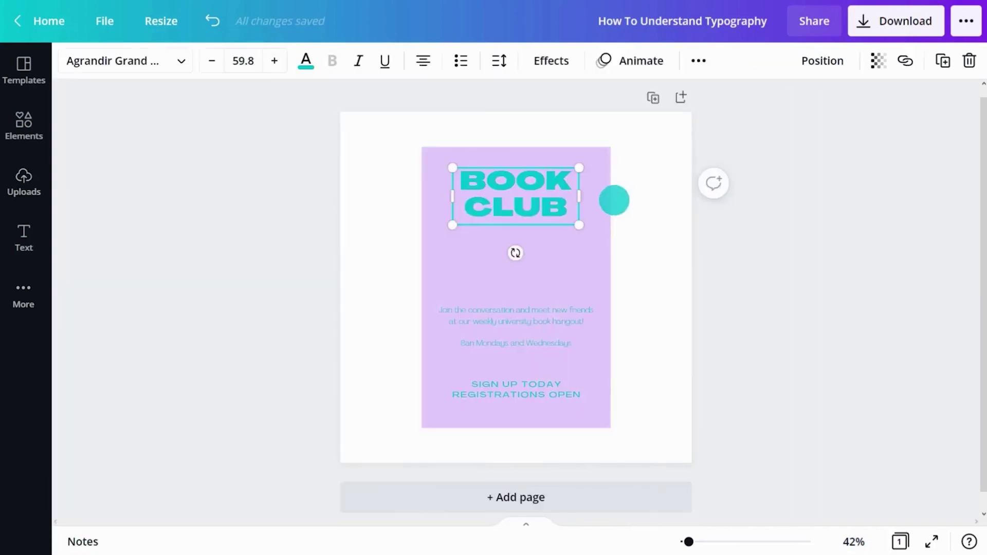
{"action": "key", "text": "ctrl+a"}
{"action": "left_click", "coordinate": [304, 59]}
{"action": "left_click", "coordinate": [123, 226]}
{"action": "left_click", "coordinate": [11, 177]}
- Add the uploaded book image, enlarge it and place it below the heading
{"action": "left_click", "coordinate": [117, 258]}
{"action": "left_click", "coordinate": [335, 302]}
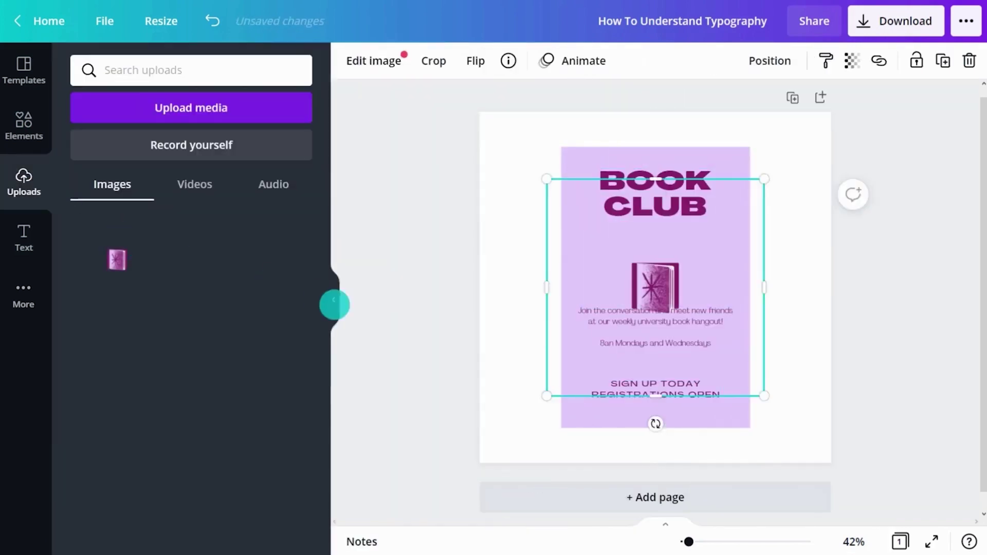
{"action": "left_click_drag", "start_coordinate": [622, 397], "coordinate": [689, 457]}
{"action": "left_click_drag", "start_coordinate": [551, 286], "coordinate": [519, 235]}
{"action": "key", "text": "Escape"}
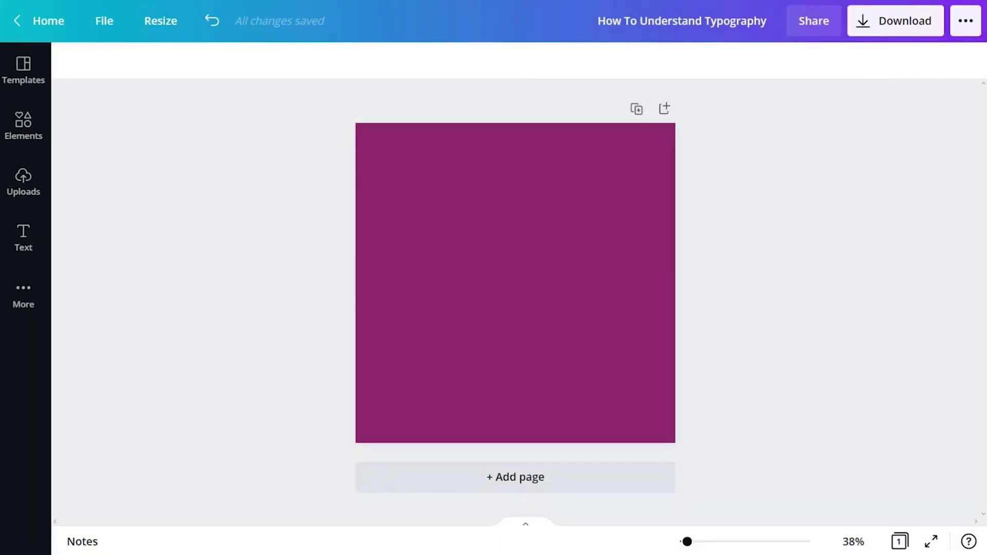
- Browse the Text panel's font combinations, then search them for 'graphic design'
{"action": "left_click", "coordinate": [31, 234]}
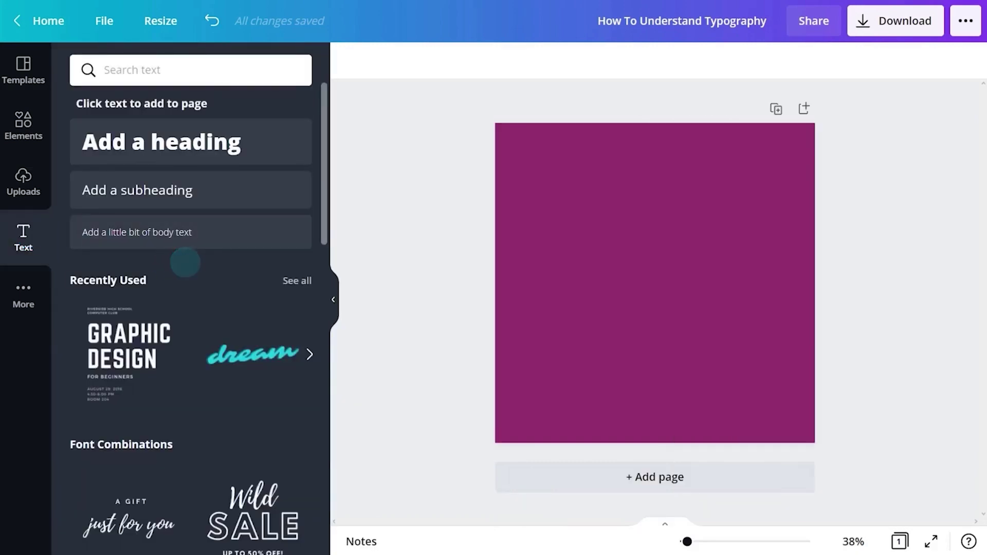
{"action": "scroll", "coordinate": [186, 261], "scroll_direction": "down", "scroll_amount": 3}
{"action": "scroll", "coordinate": [129, 211], "scroll_direction": "down", "scroll_amount": 15}
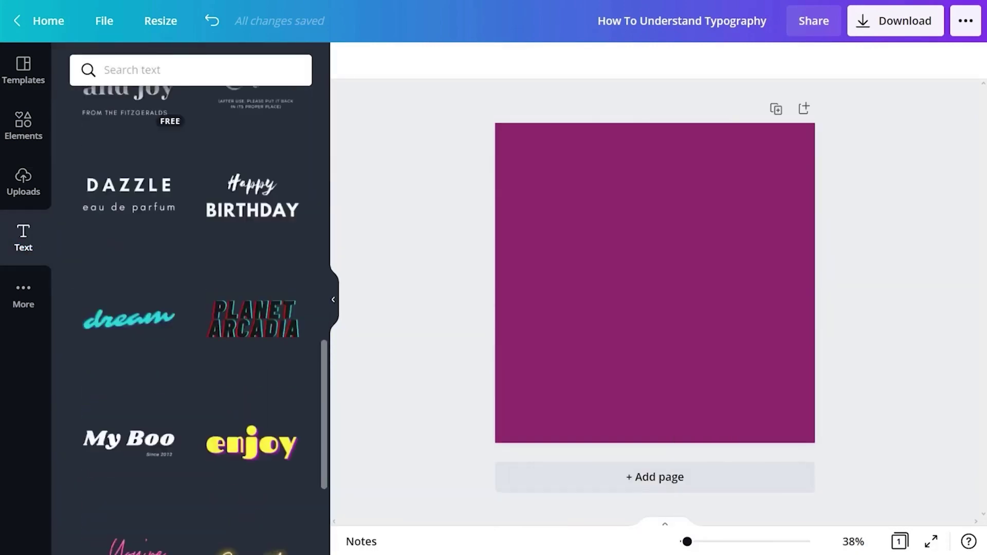
{"action": "scroll", "coordinate": [129, 206], "scroll_direction": "down", "scroll_amount": 18}
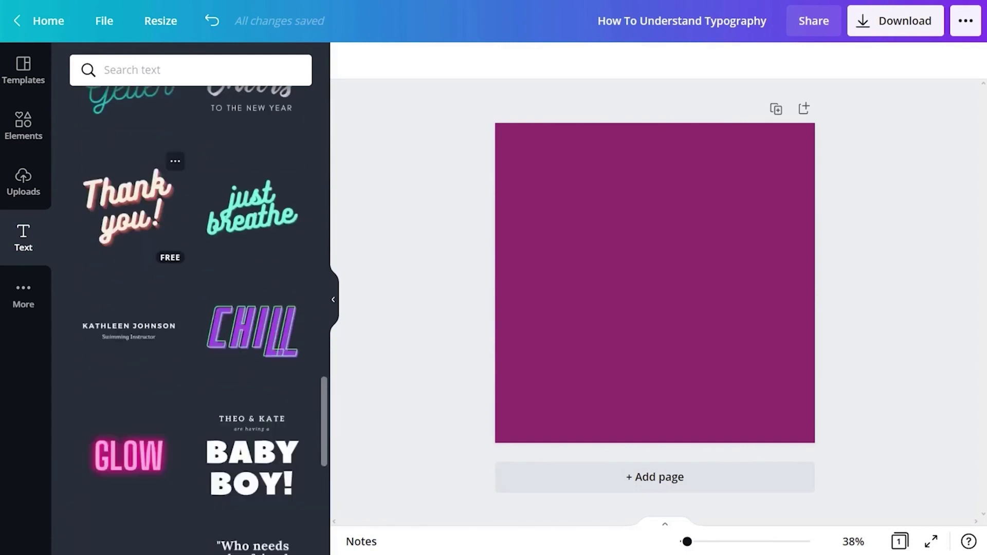
{"action": "scroll", "coordinate": [191, 309], "scroll_direction": "down", "scroll_amount": 16}
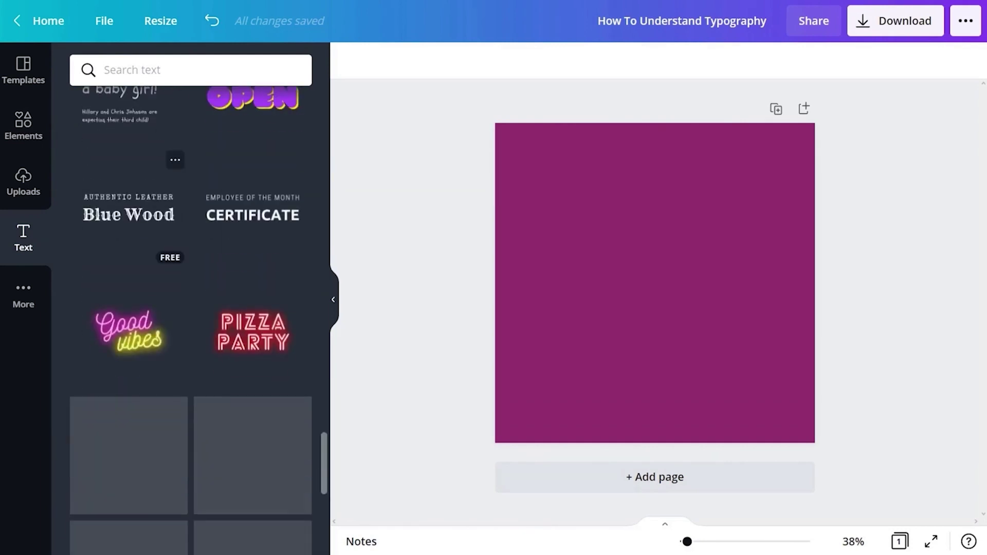
{"action": "scroll", "coordinate": [191, 309], "scroll_direction": "down", "scroll_amount": 16}
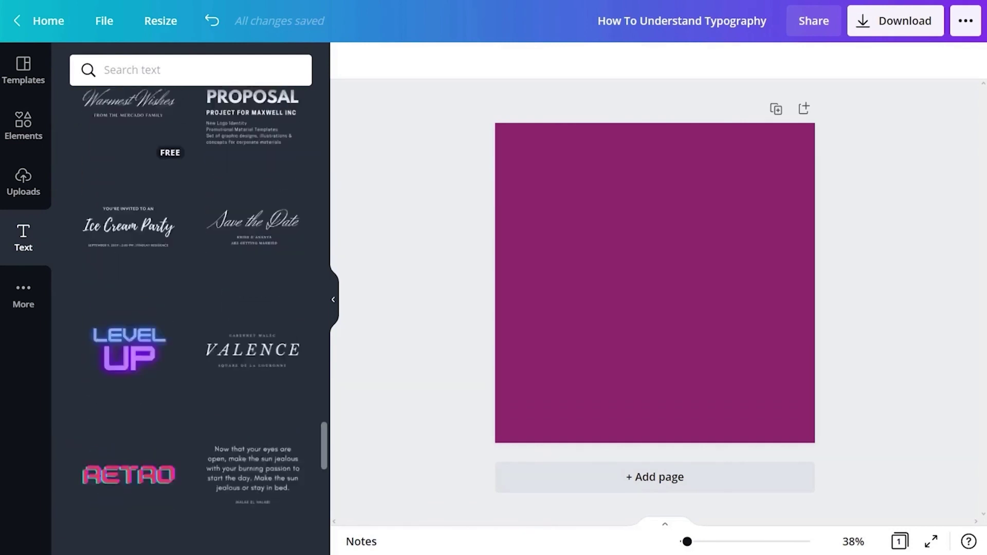
{"action": "scroll", "coordinate": [190, 308], "scroll_direction": "down", "scroll_amount": 16}
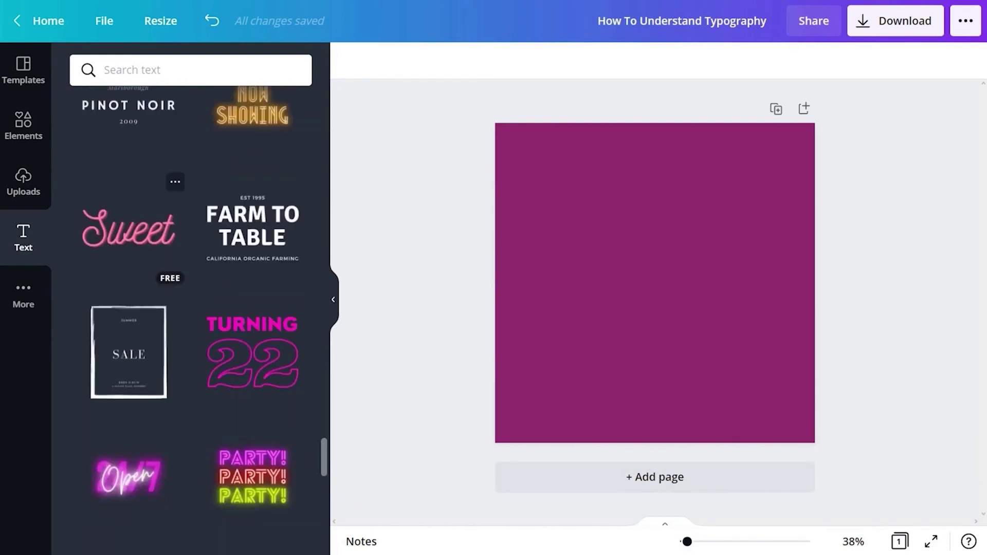
{"action": "scroll", "coordinate": [191, 308], "scroll_direction": "down", "scroll_amount": 16}
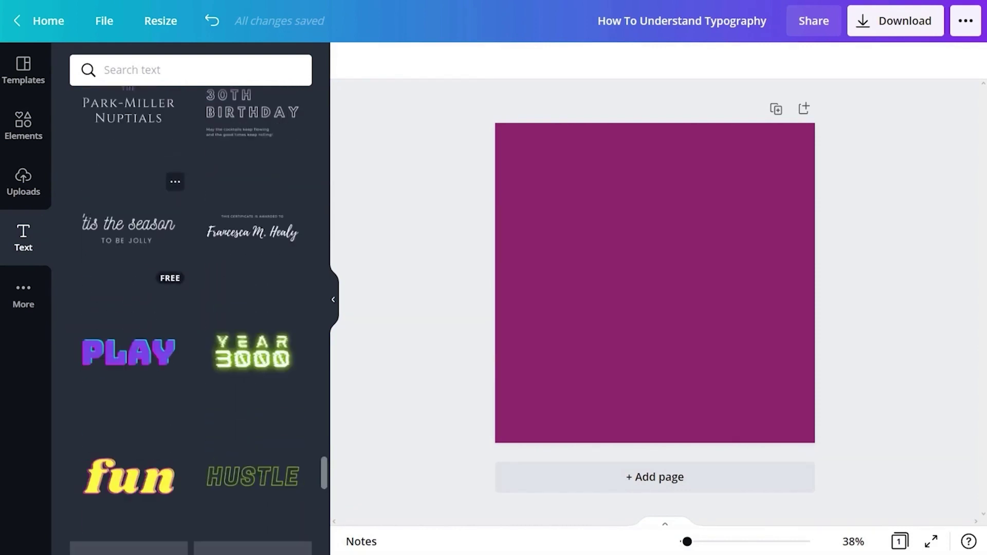
{"action": "scroll", "coordinate": [190, 308], "scroll_direction": "down", "scroll_amount": 8}
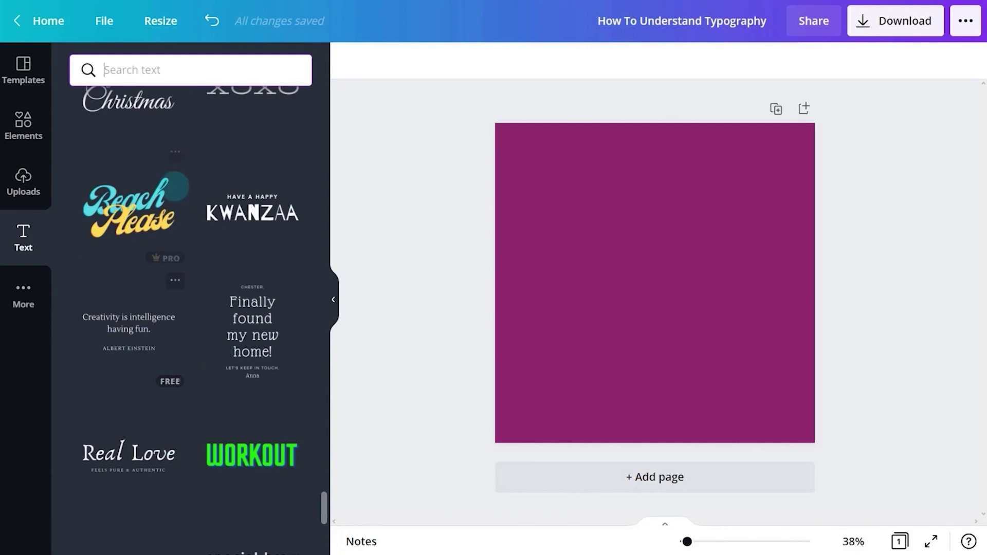
{"action": "type", "text": "graph"}
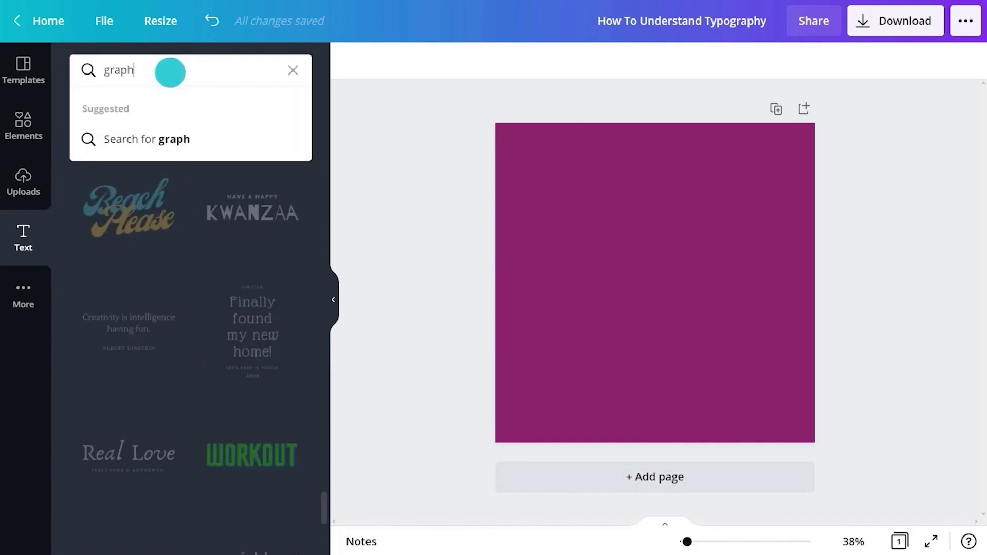
{"action": "type", "text": "ic design"}
{"action": "key", "text": "Return"}
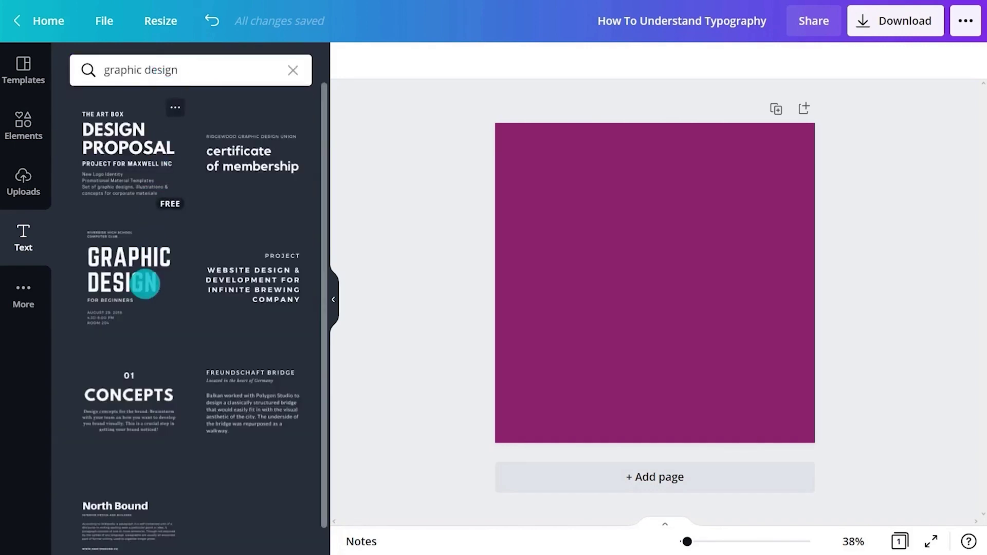
- Place the Graphic Design for Beginners combination, retitle its heading THE DESIGN PROPOSAL, and ungroup it
{"action": "left_click", "coordinate": [145, 284]}
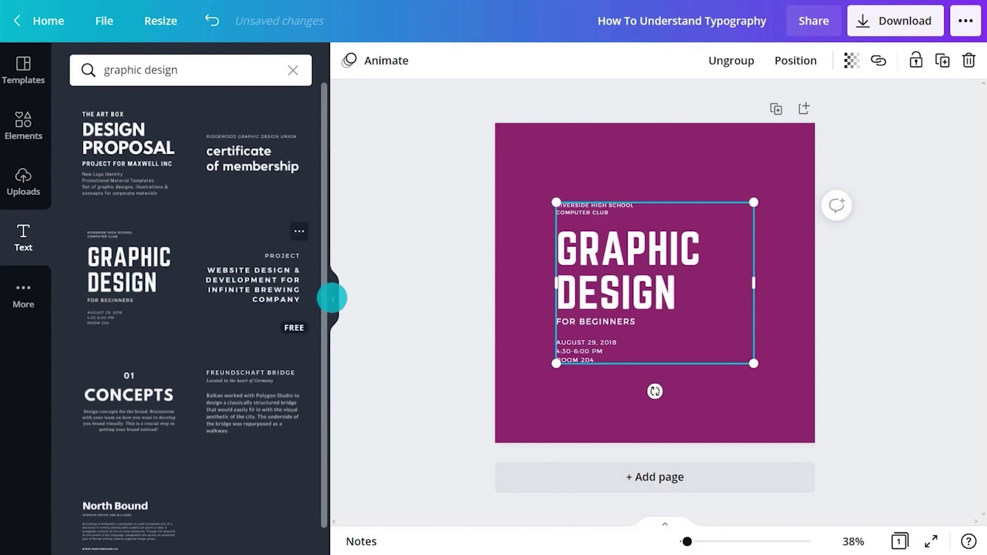
{"action": "left_click", "coordinate": [332, 298]}
{"action": "left_click", "coordinate": [480, 281]}
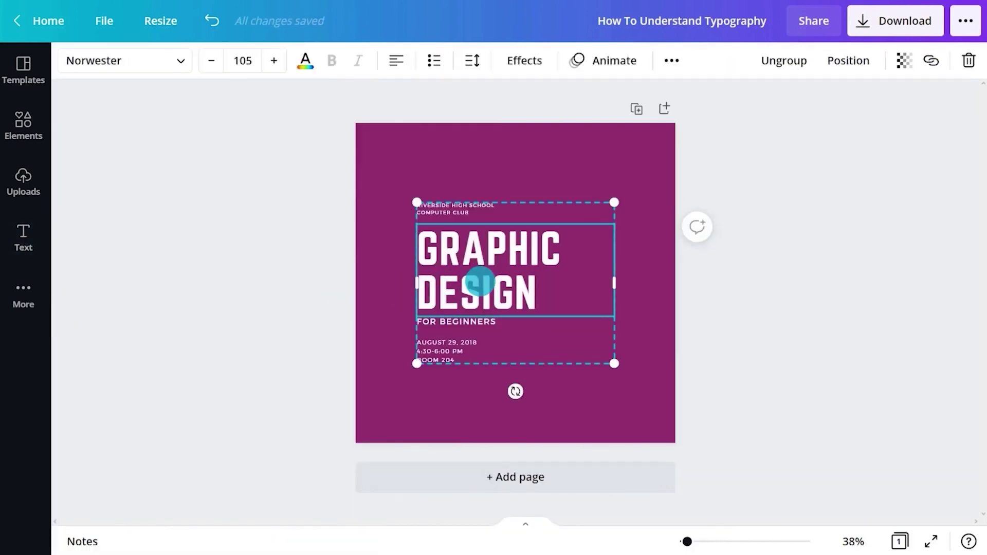
{"action": "left_click", "coordinate": [480, 282]}
{"action": "type", "text": "THE DESIGN PR"}
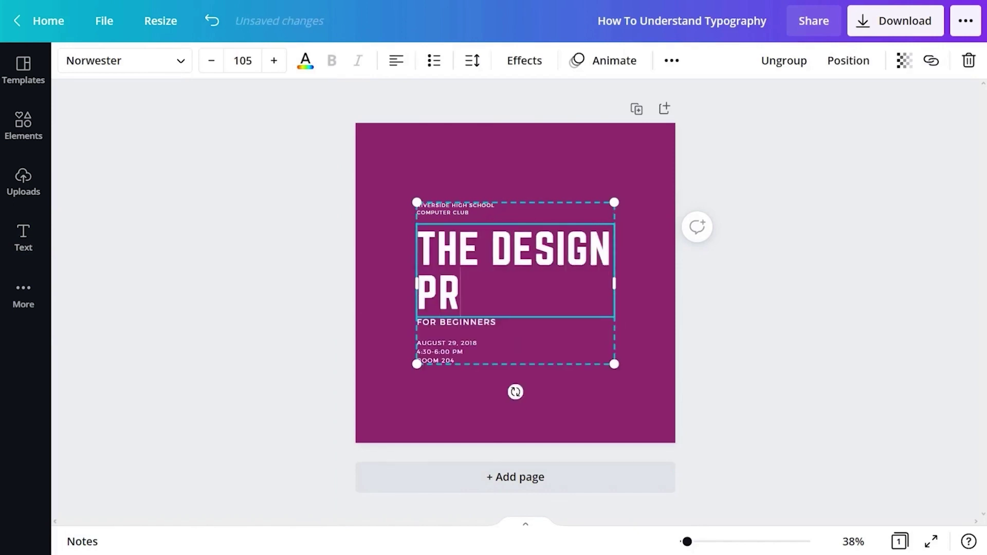
{"action": "type", "text": "OPOSAL"}
{"action": "right_click", "coordinate": [550, 281]}
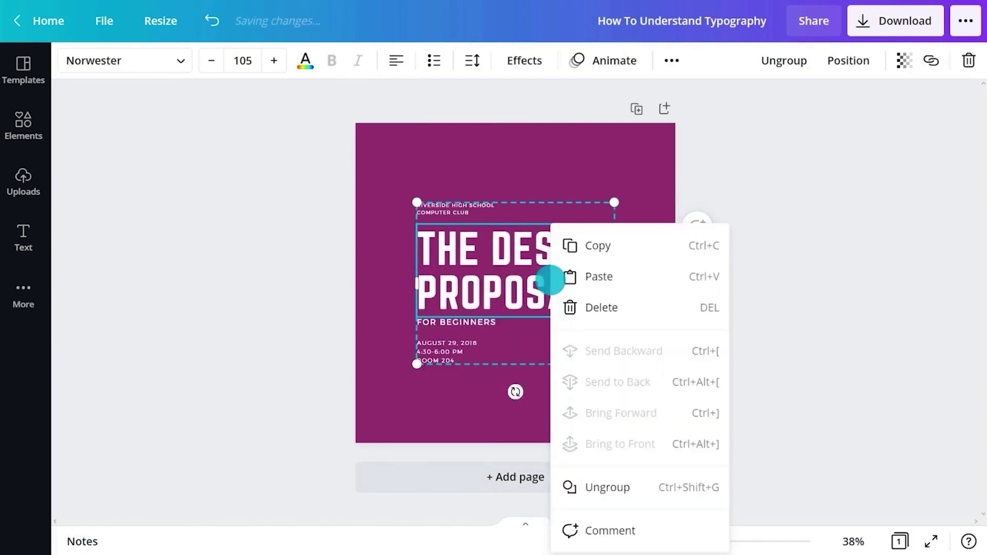
{"action": "left_click", "coordinate": [617, 486]}
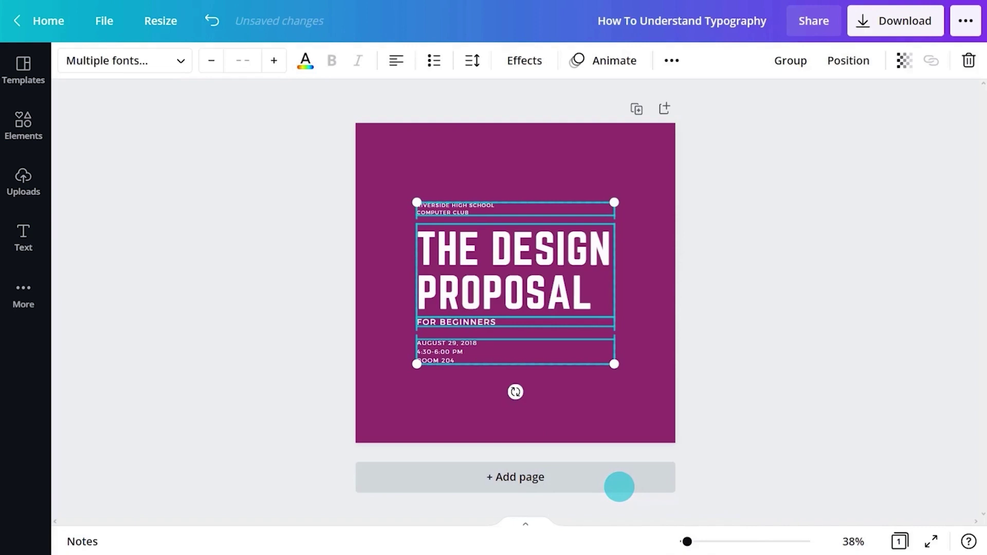